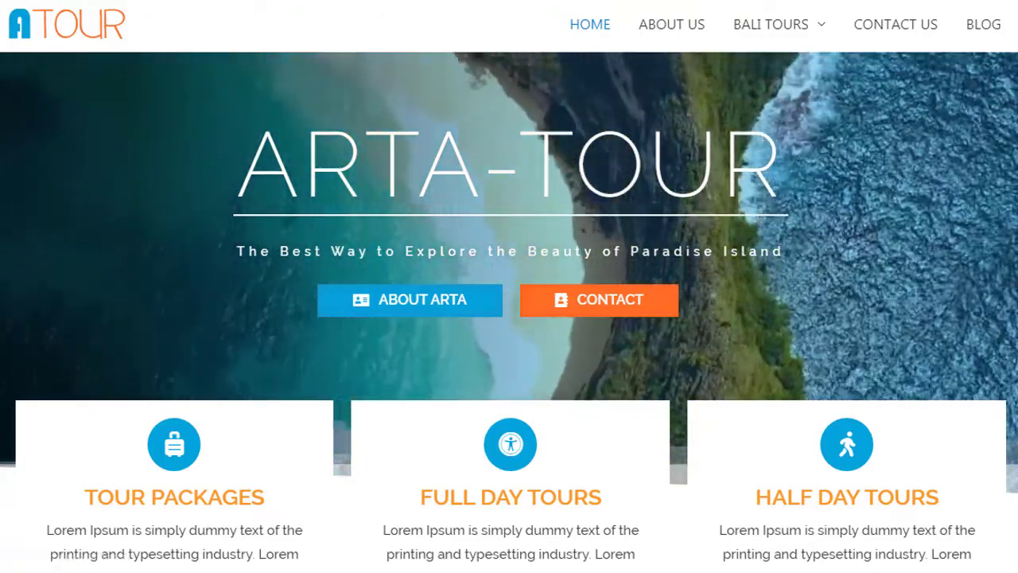
Step: Look over the published home page, its layout in the Elementor editor, and the available widgets
scroll(509, 286, "down", 15)
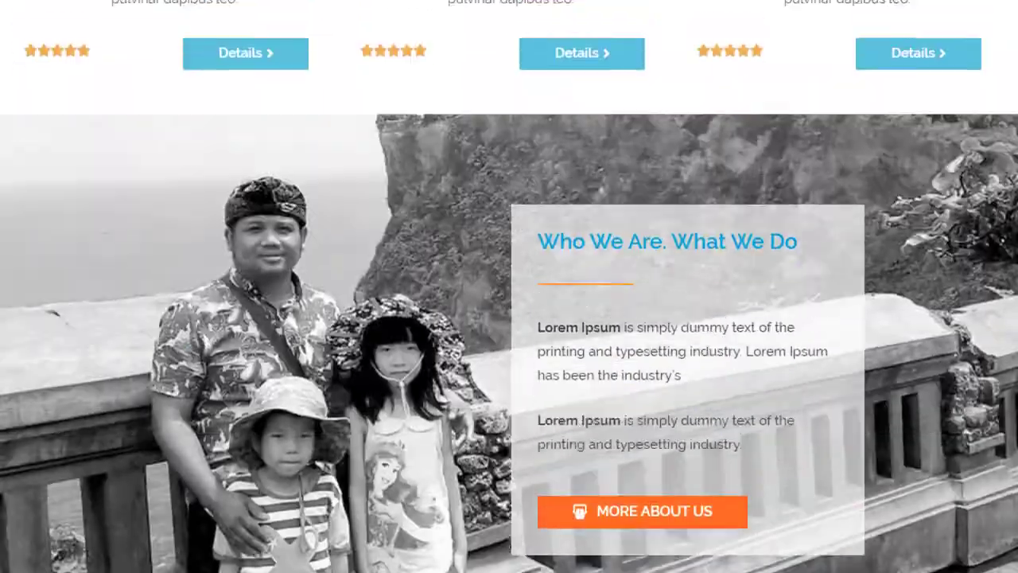
scroll(509, 286, "up", 15)
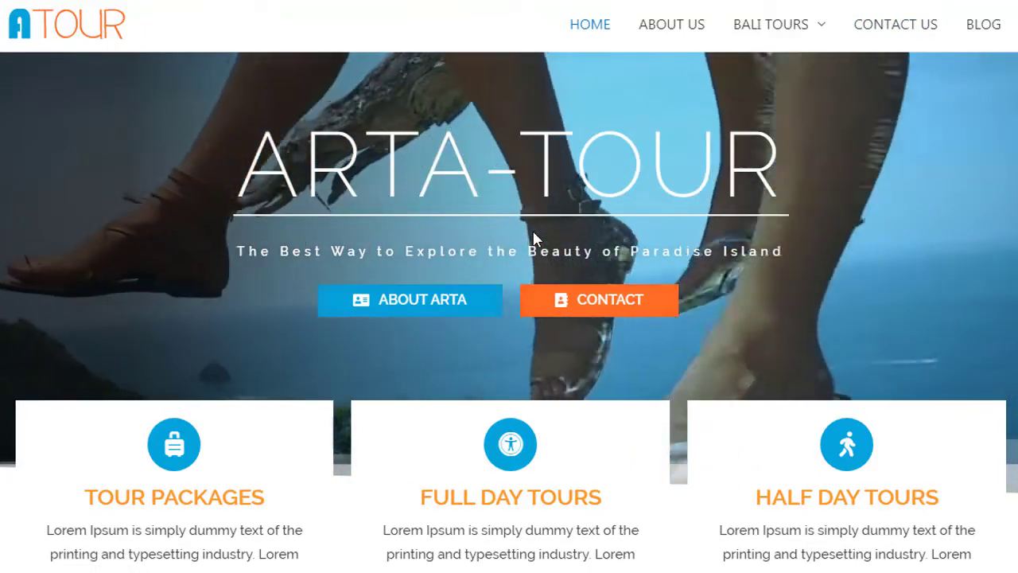
scroll(625, 329, "down", 2)
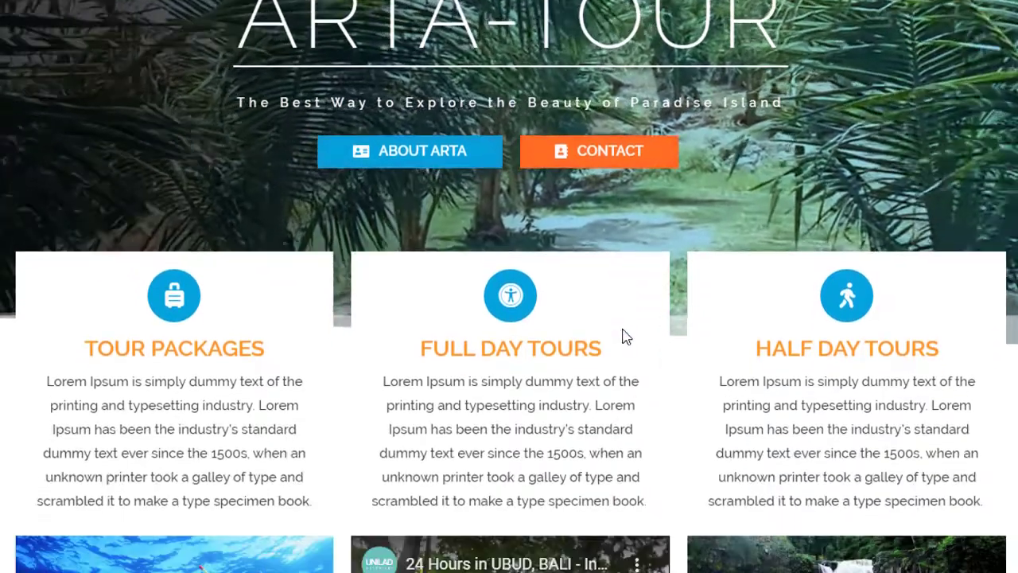
scroll(607, 237, "up", 2)
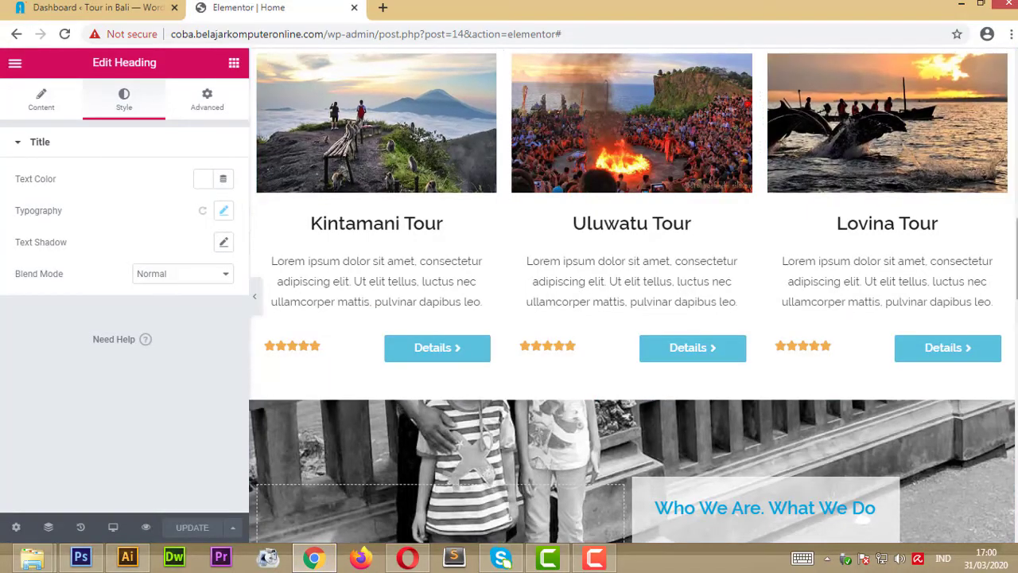
scroll(634, 299, "up", 15)
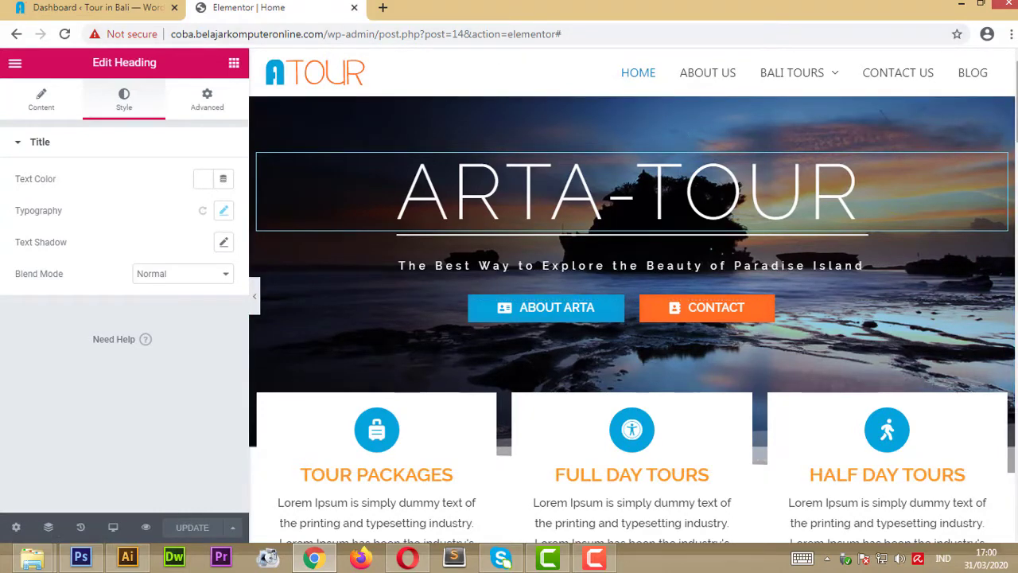
scroll(633, 297, "down", 3)
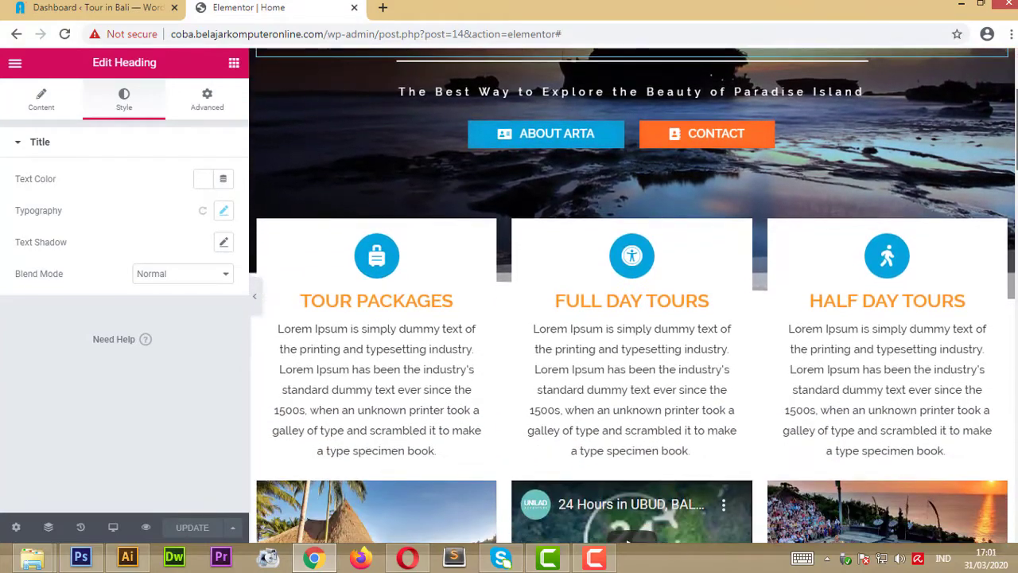
scroll(633, 297, "up", 3)
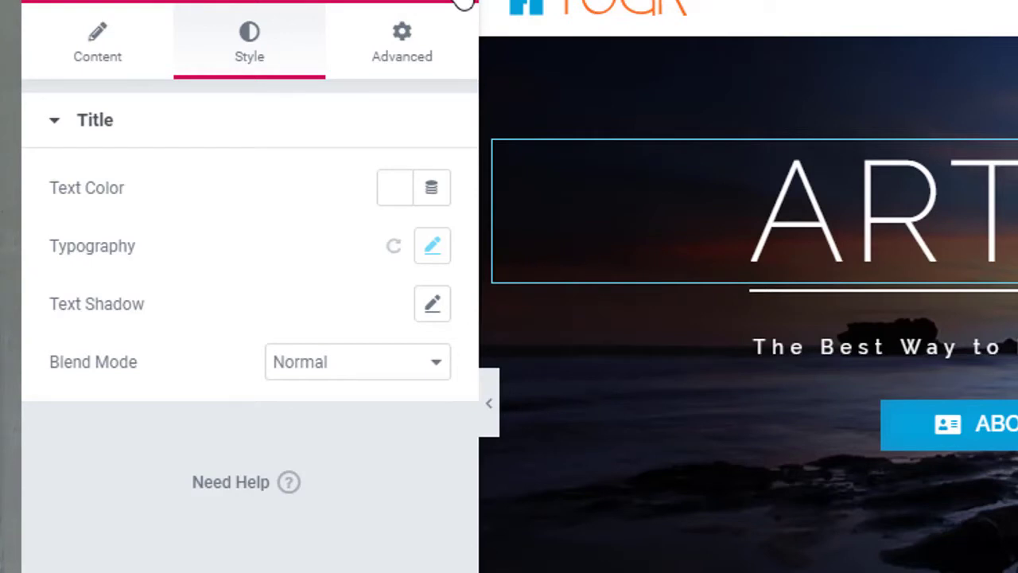
left_click(464, 5)
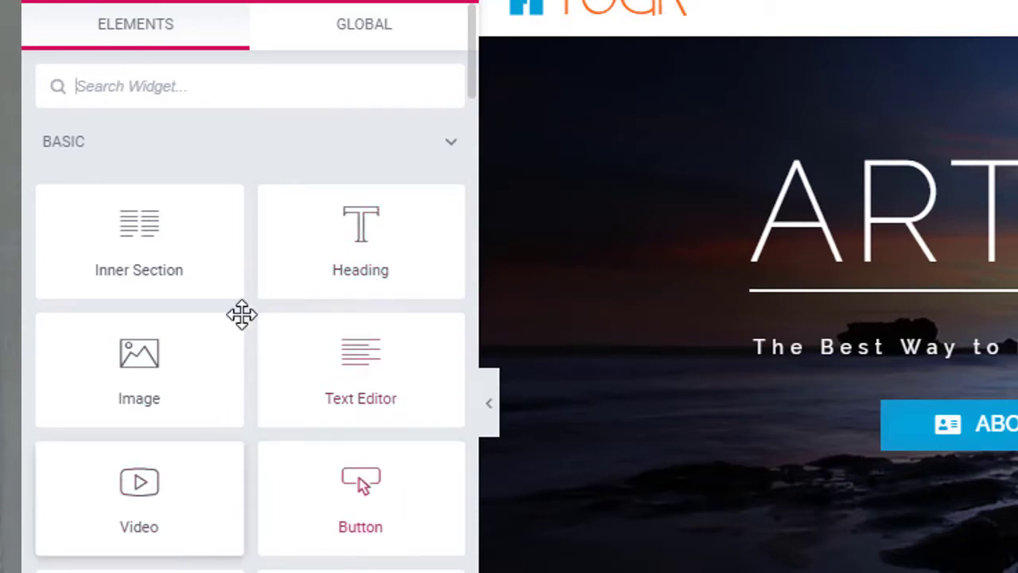
mouse_move(360, 489)
left_mouse_down()
mouse_move(920, 461)
mouse_move(495, 370)
mouse_move(950, 518)
mouse_move(495, 371)
mouse_move(362, 485)
left_mouse_up()
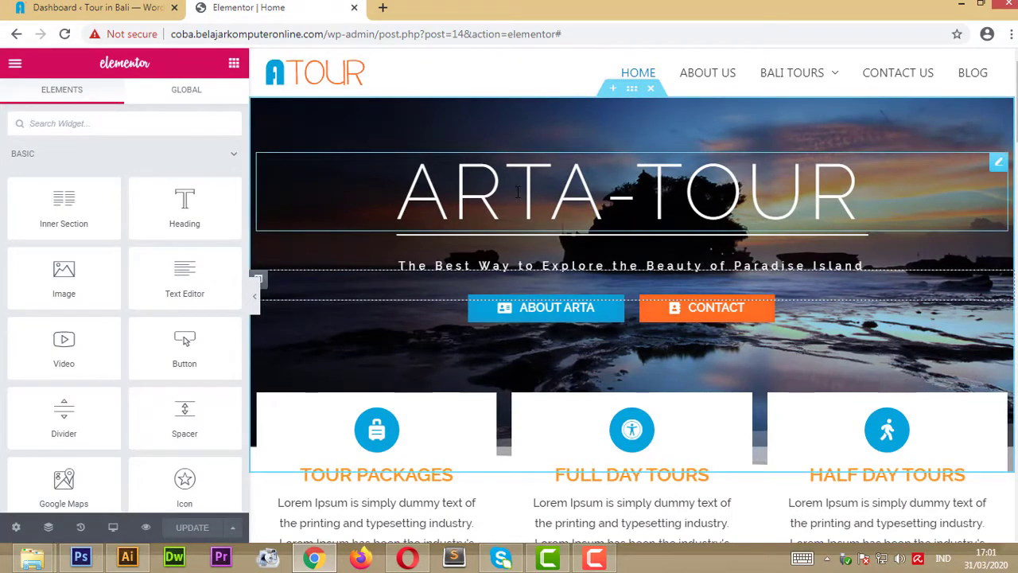
Step: Replace the hyphen in the hero heading with a space so the title reads ARTA TOUR
left_click(564, 188)
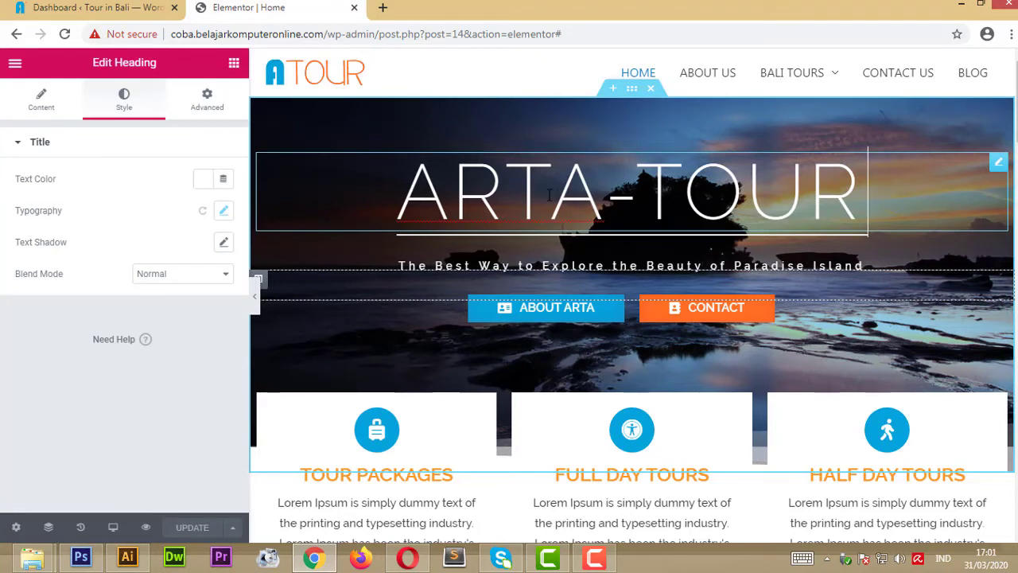
left_click(44, 103)
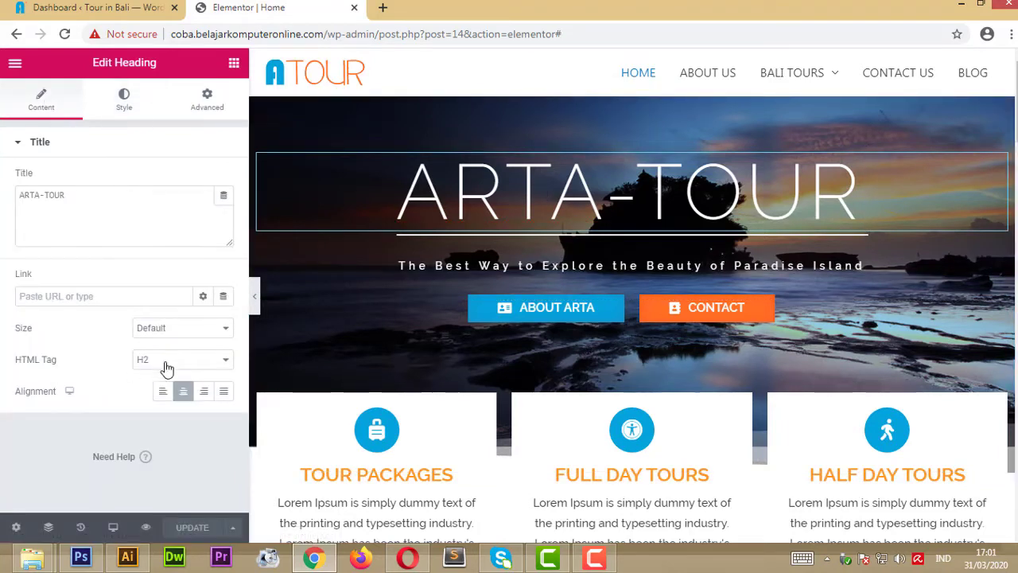
left_click(92, 202)
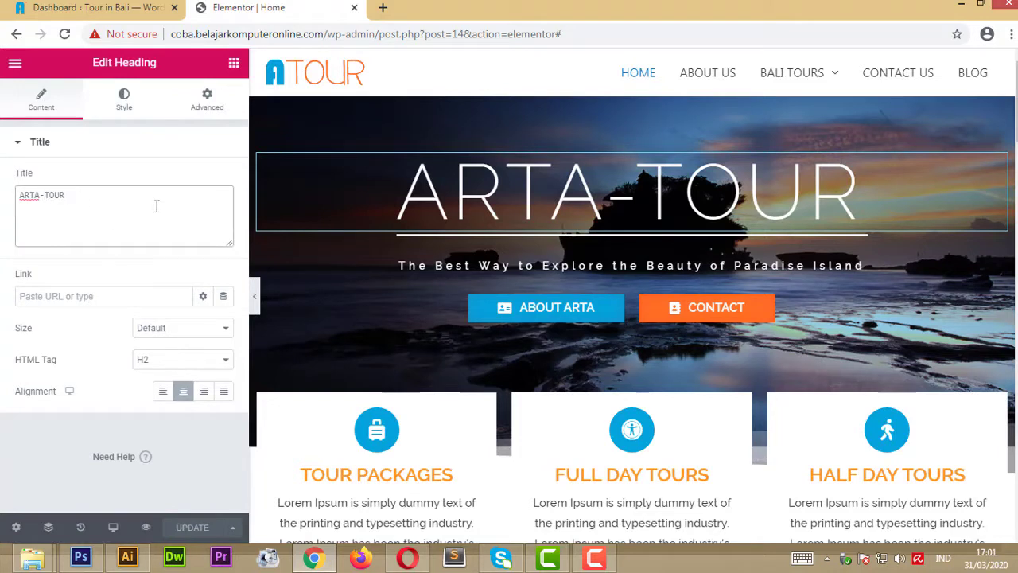
key("BackSpace")
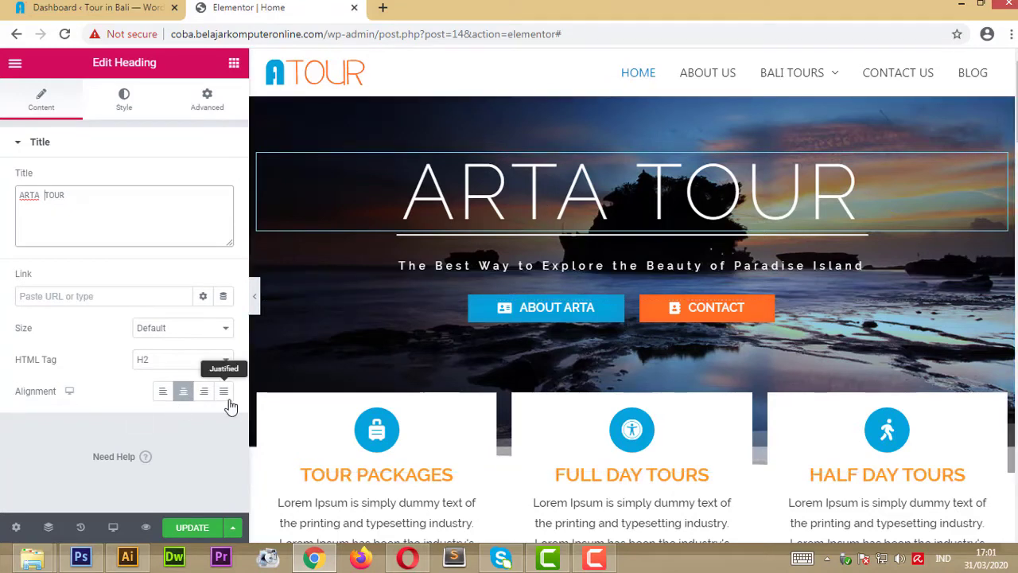
Step: Review the hero heading's style and typography options, including the text transform choices, and its advanced settings
left_click(124, 102)
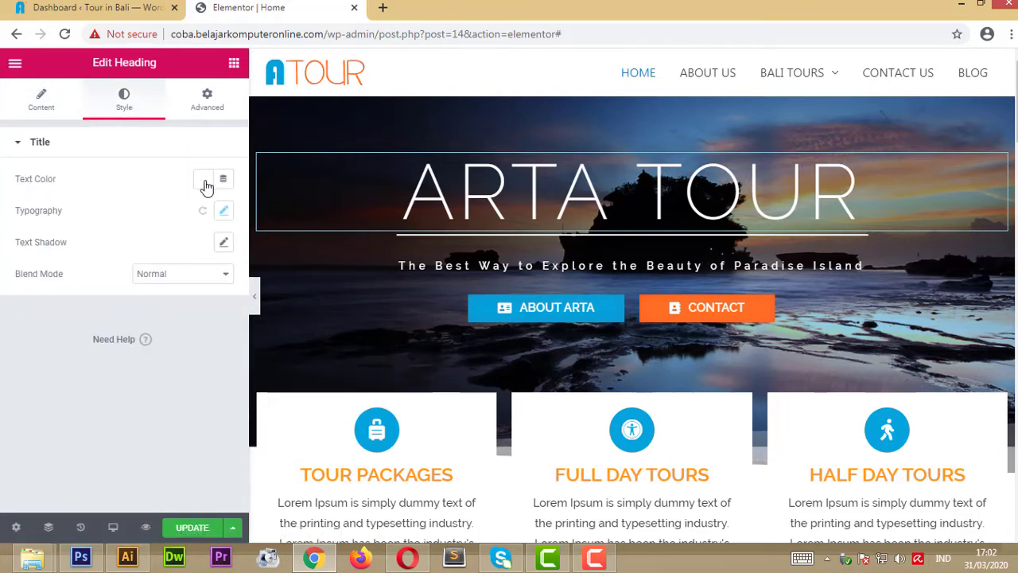
left_click(225, 212)
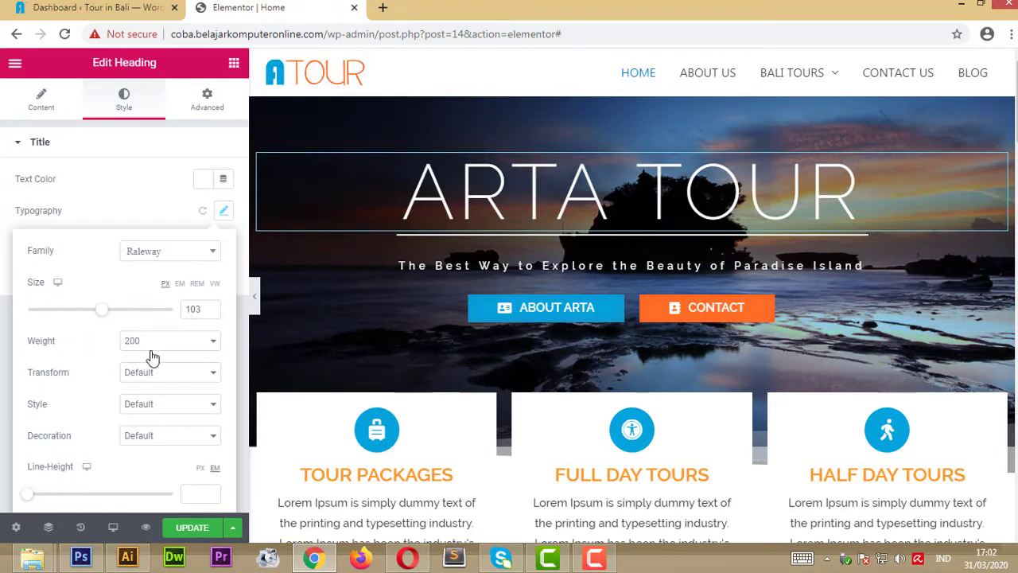
left_click(218, 376)
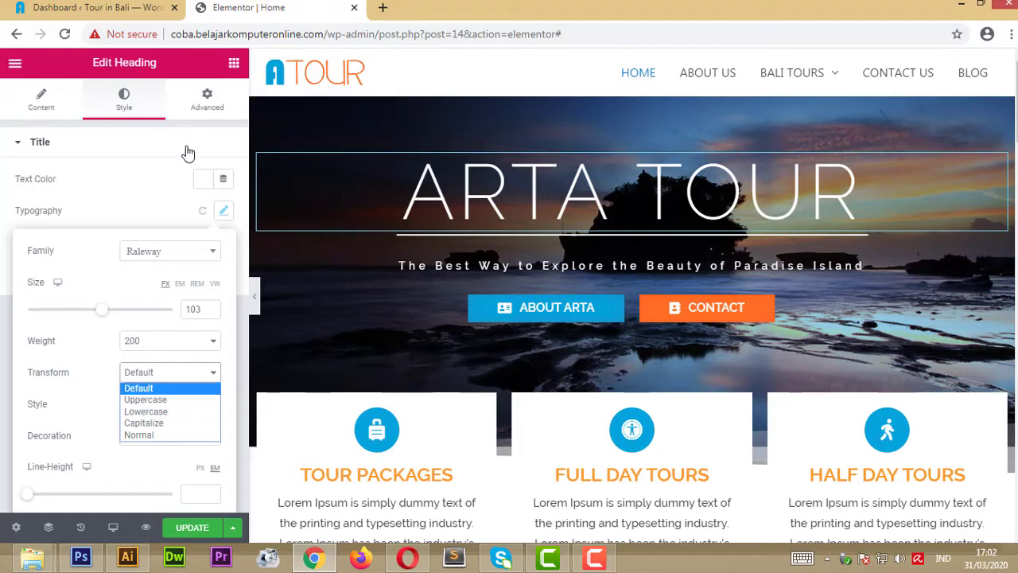
left_click(205, 107)
left_click(205, 109)
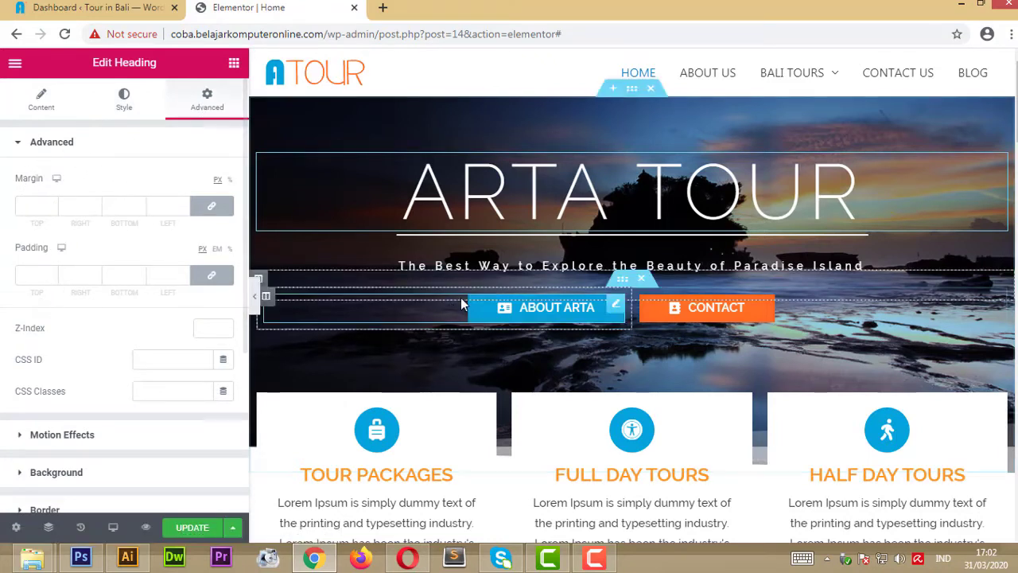
scroll(209, 421, "down", 2)
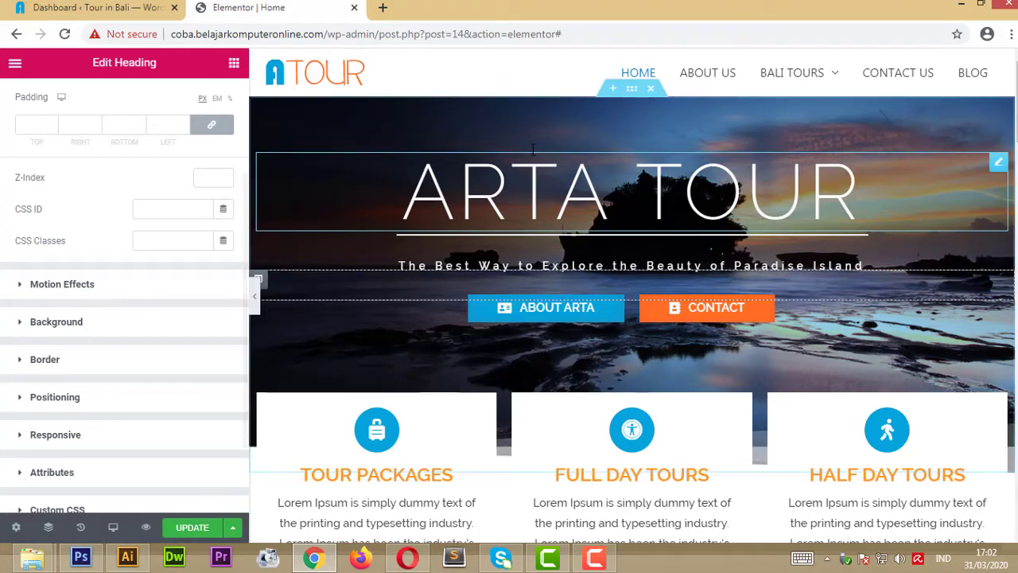
Step: Save the heading change to the home page and switch to Opera to view the published site
left_click(195, 527)
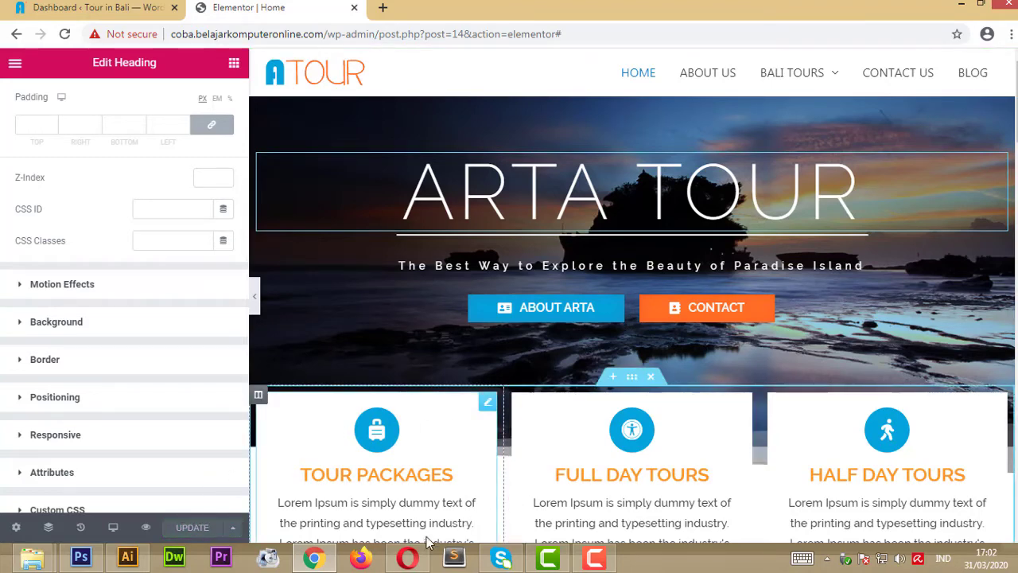
left_click(408, 559)
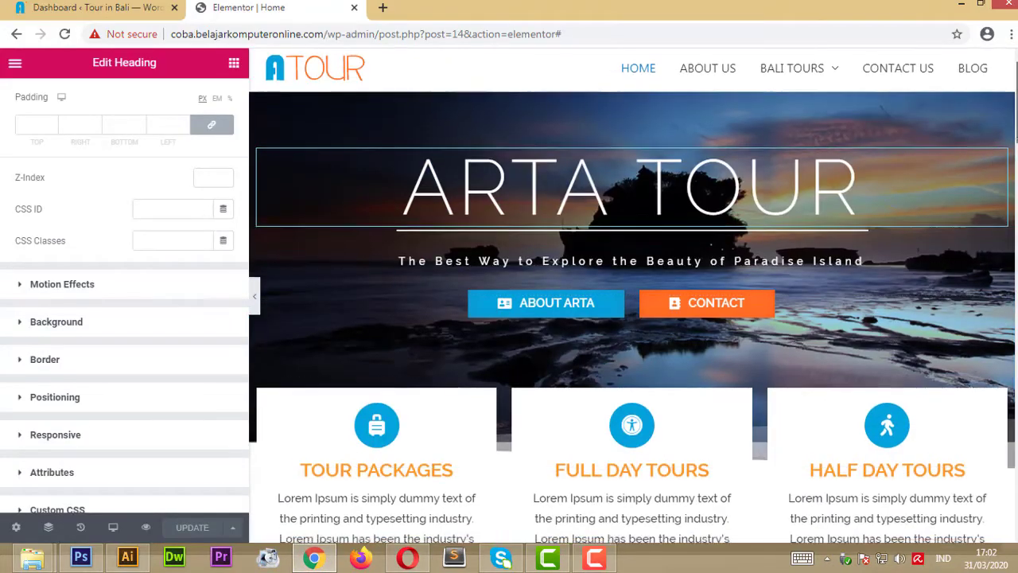
Step: Add a new section with three equal columns below the social icons band, just above the footer
scroll(625, 456, "down", 10)
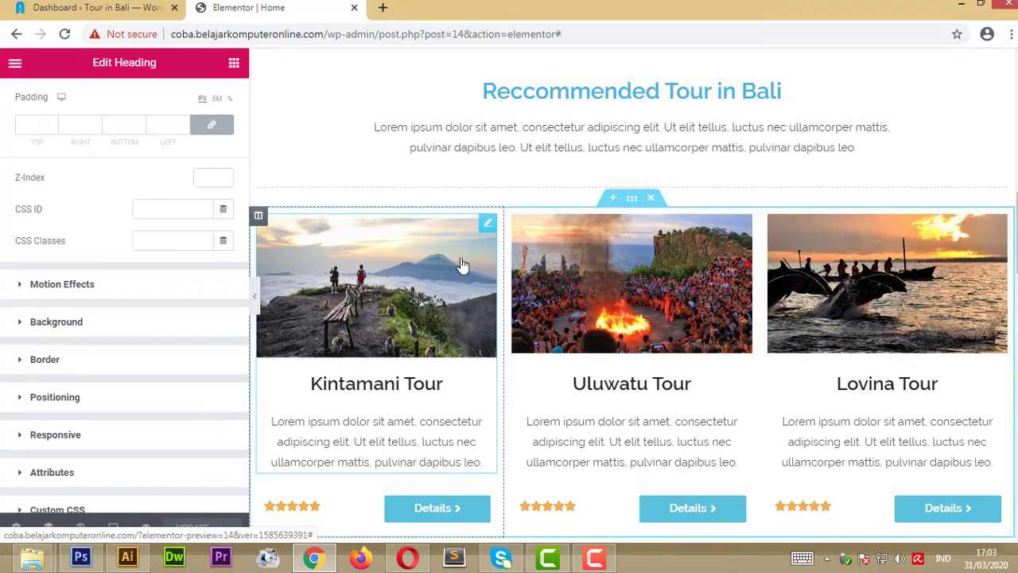
scroll(469, 318, "down", 1)
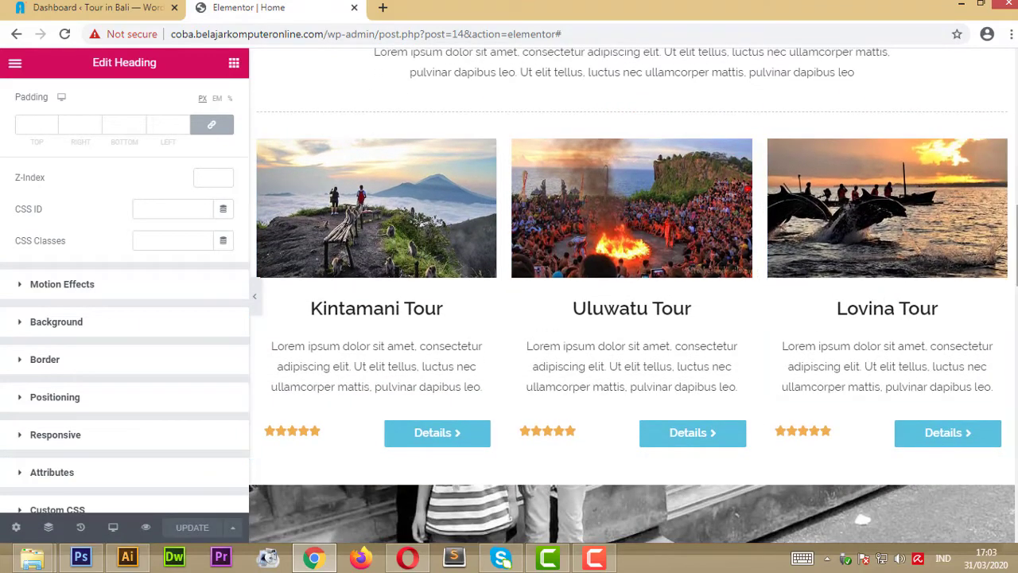
left_click_drag(1011, 243, 1007, 490)
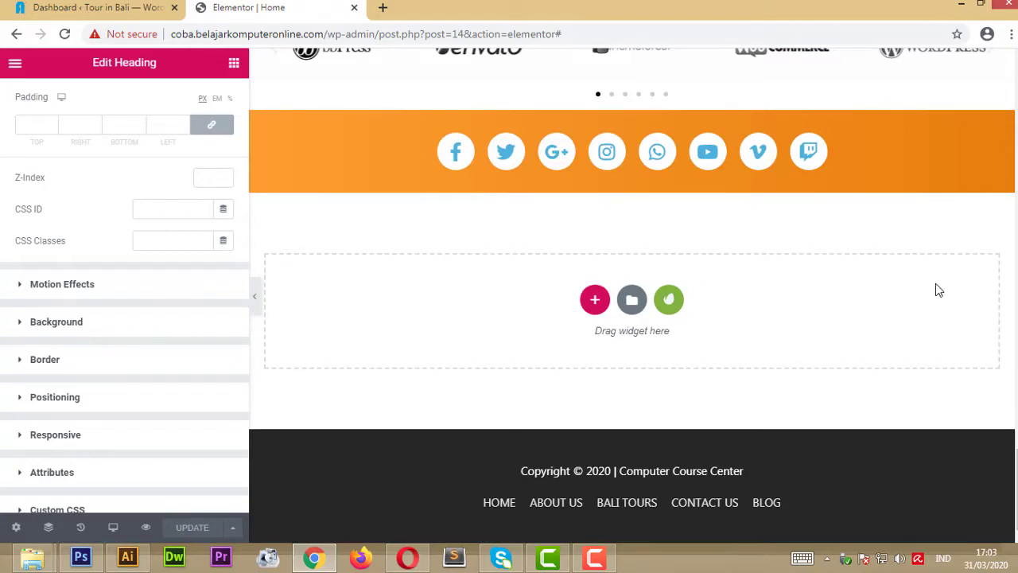
left_click(596, 306)
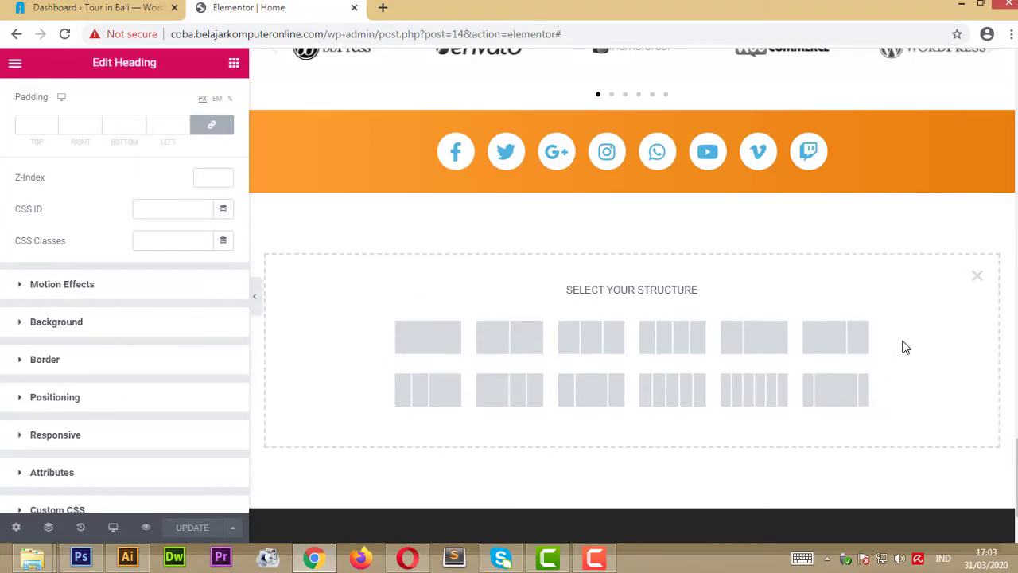
left_click(611, 354)
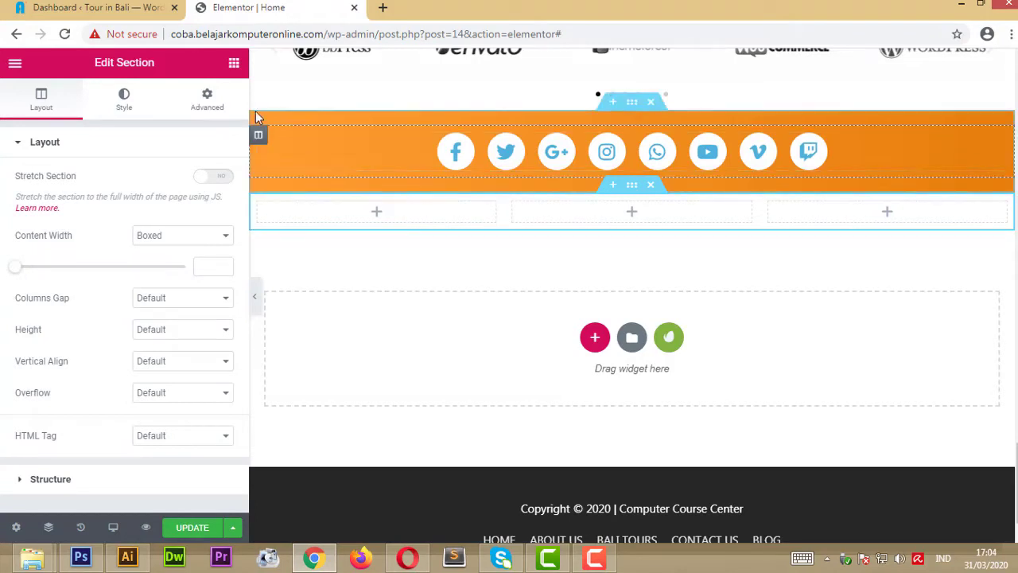
Step: Search the widgets for image and place an Image Box in the first column of the new section
left_click(234, 63)
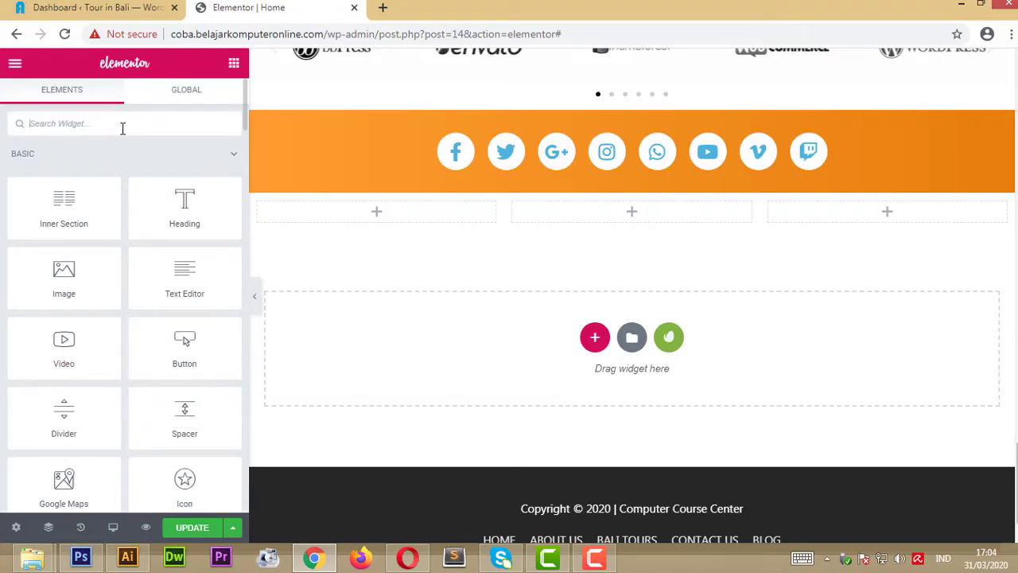
type("image")
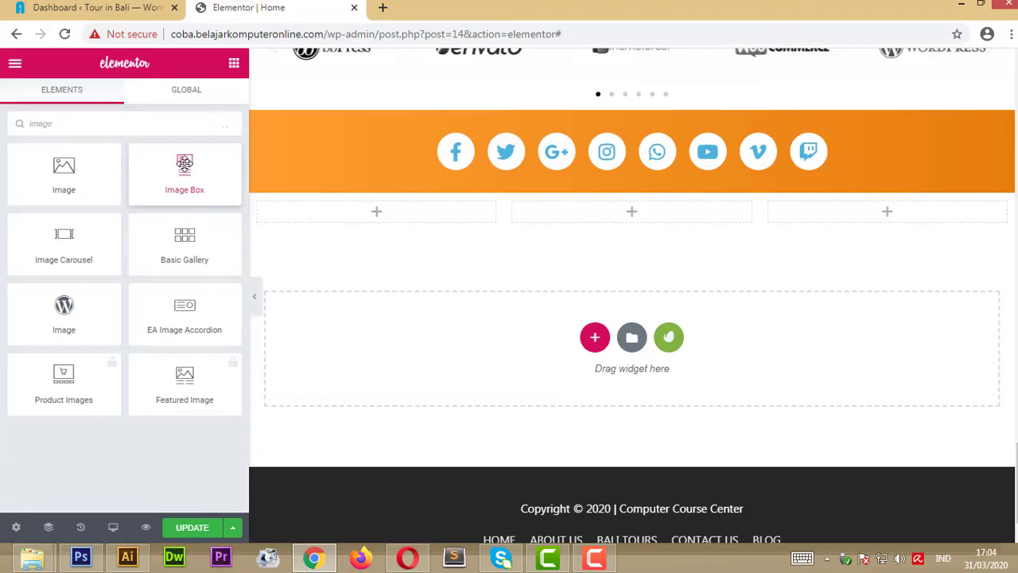
left_click_drag(184, 163, 351, 213)
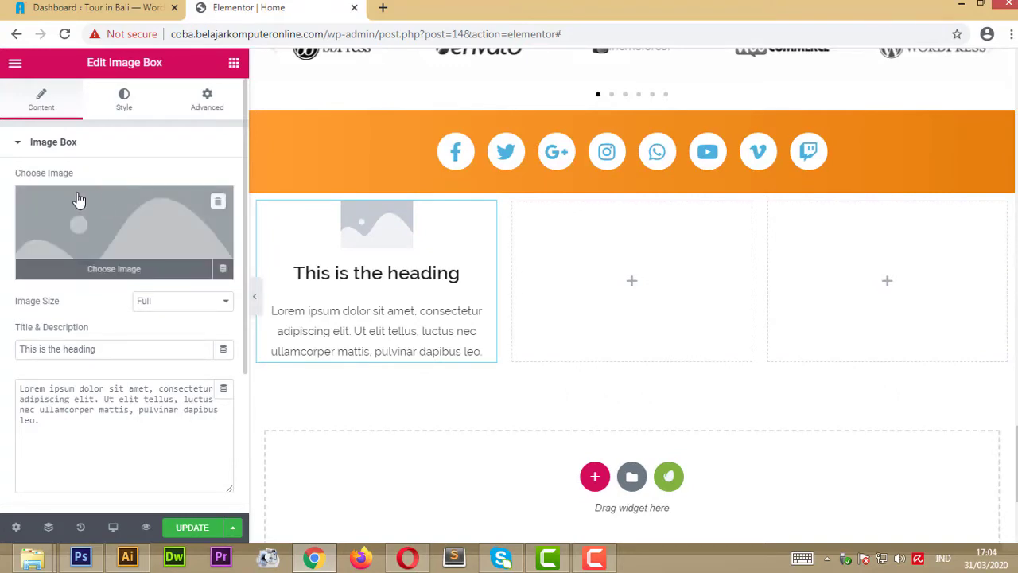
Step: Set the image box's picture to lovina-tour.jpg from the media library
left_click(114, 270)
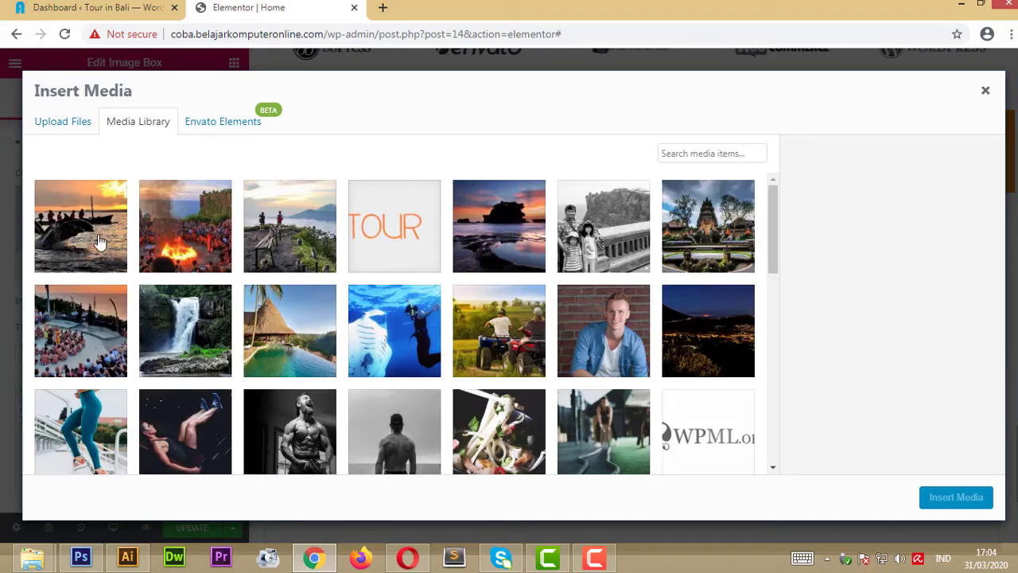
left_click(98, 242)
left_click(67, 124)
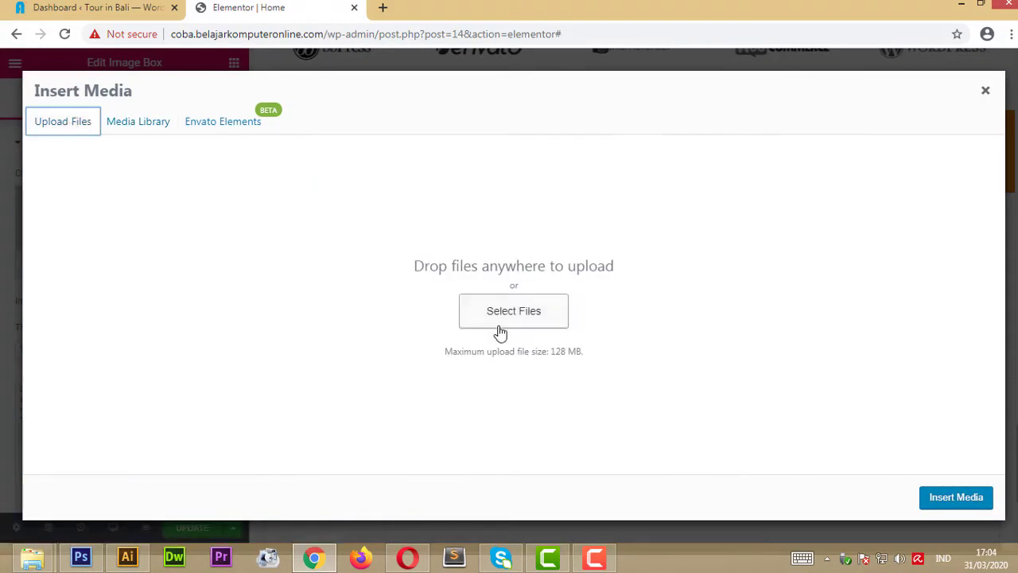
left_click(152, 125)
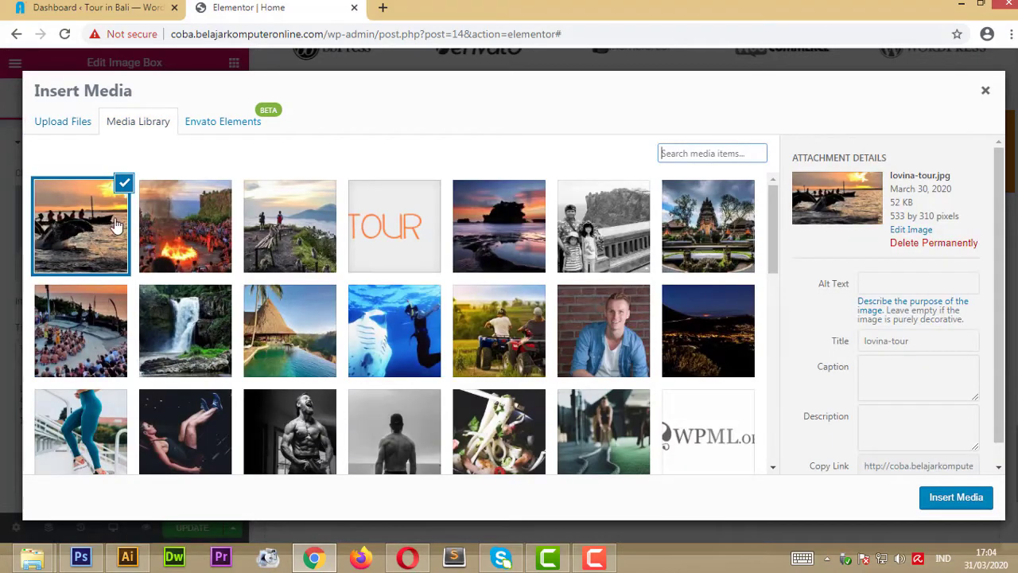
left_click(948, 501)
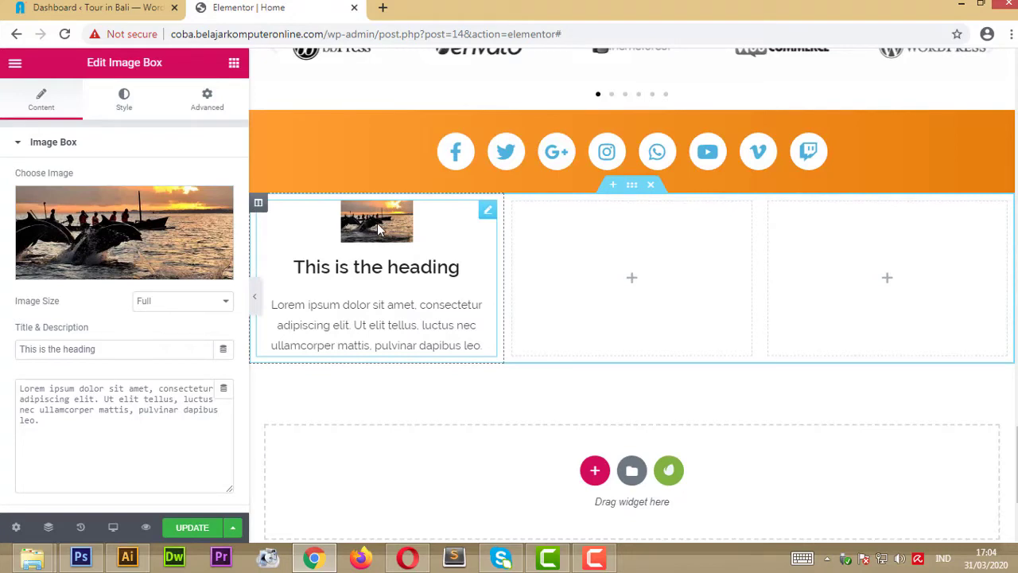
Step: Keep the image box's picture size at Full and change its title to "Lovina Tour"
left_click(222, 307)
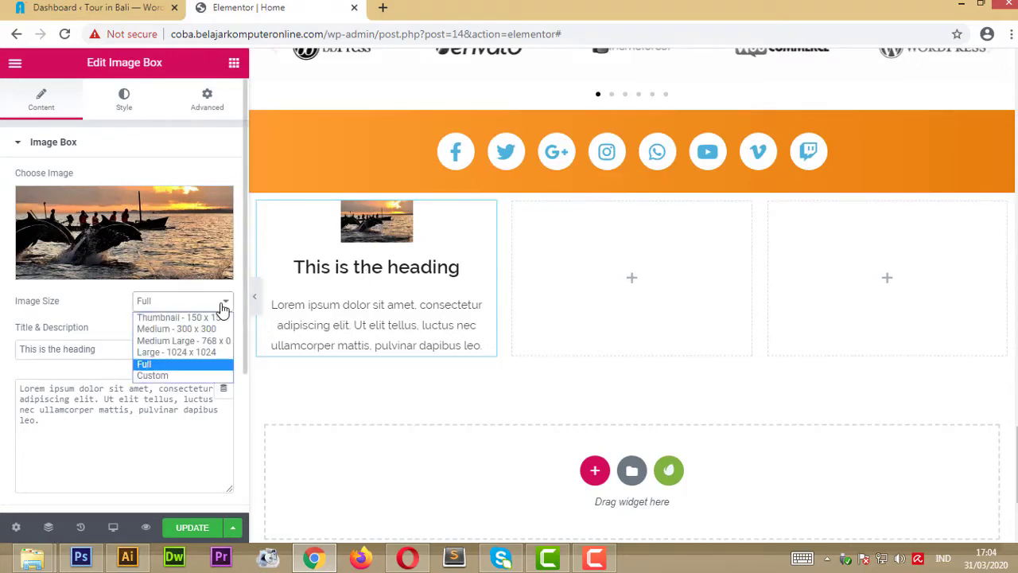
left_click(394, 250)
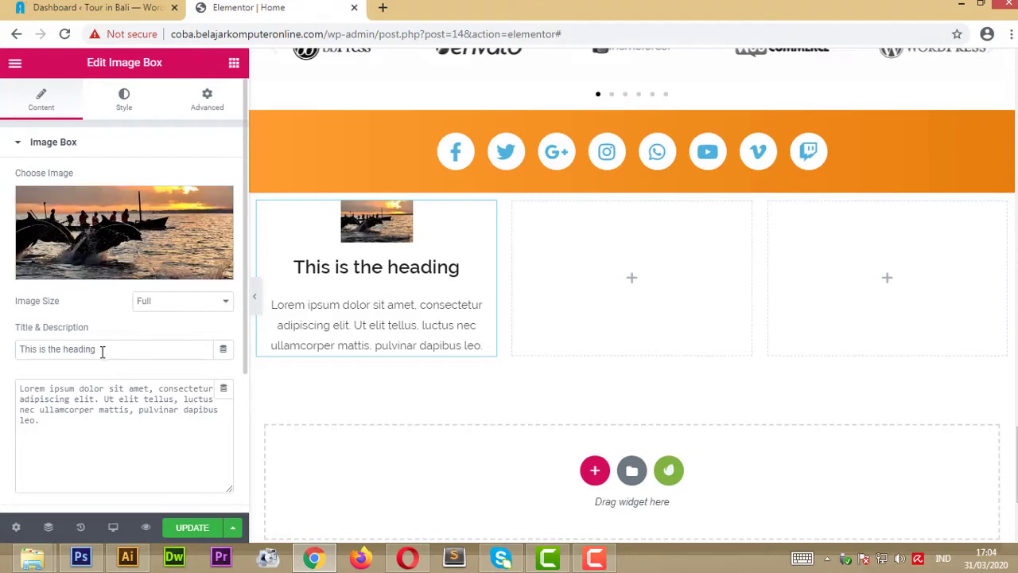
left_click_drag(102, 352, 3, 368)
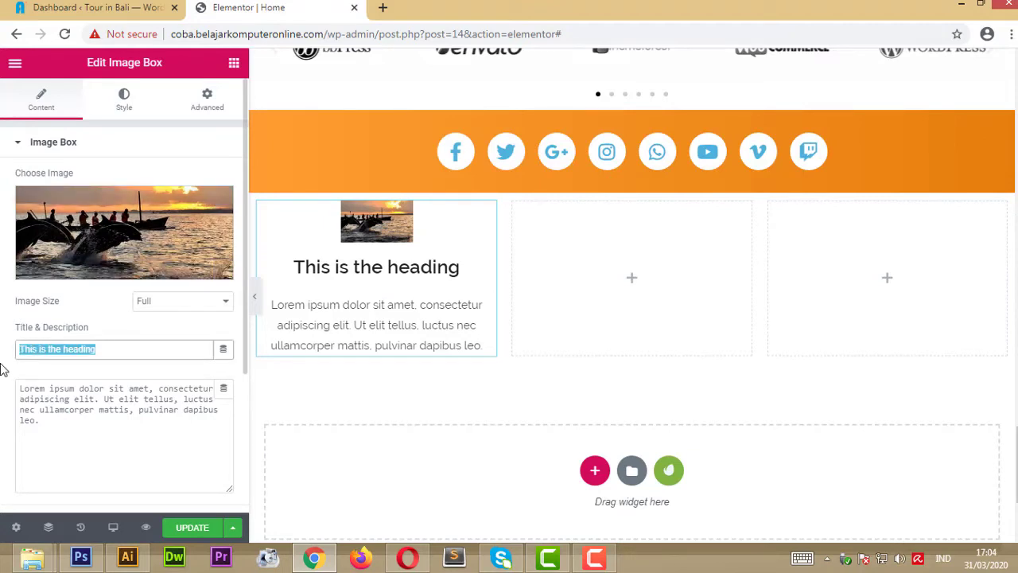
type("K")
key("BackSpace")
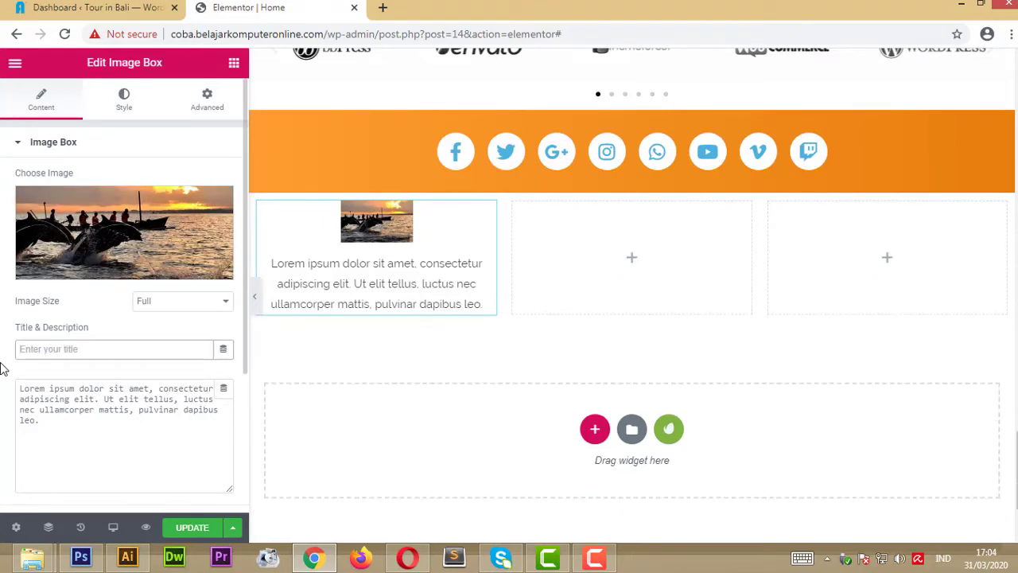
type("Lovina ")
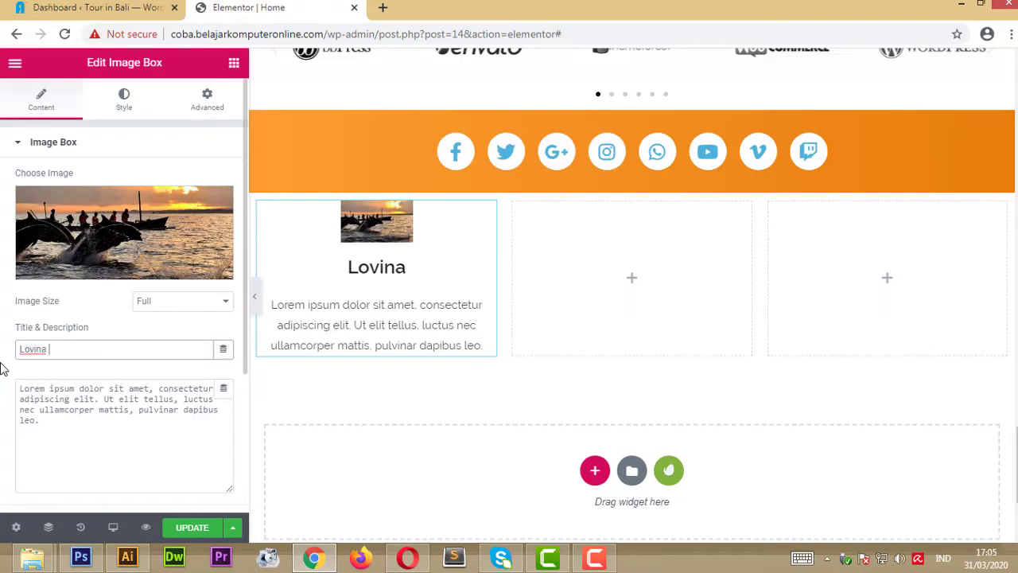
type("Y")
key("BackSpace")
type("Tour")
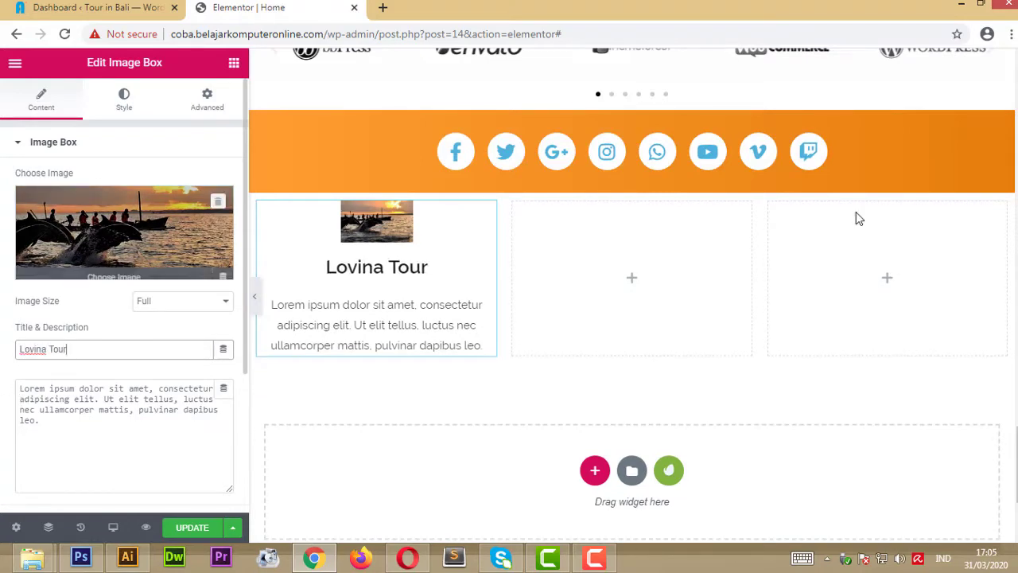
left_click(395, 319)
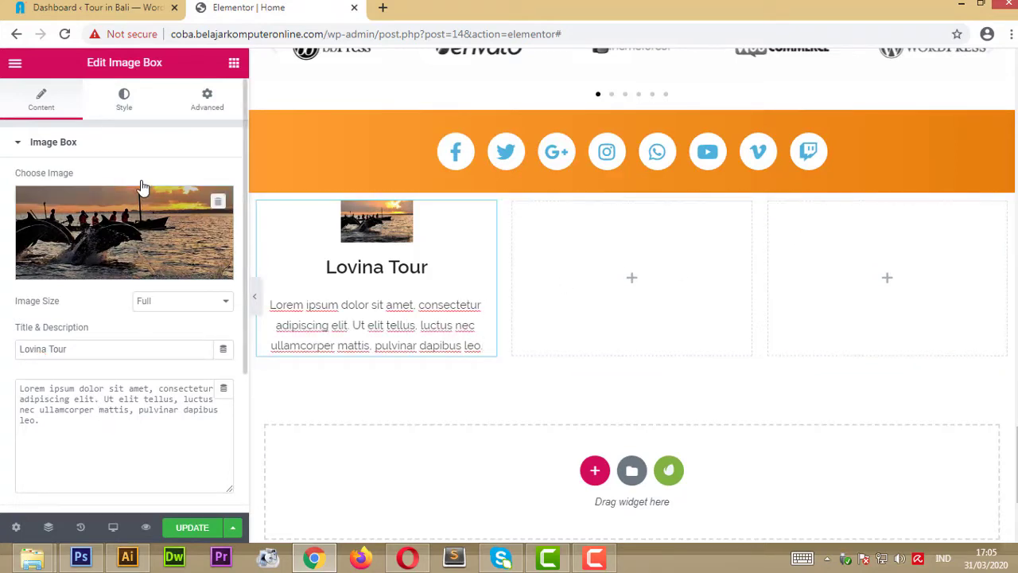
Step: Set the Lovina Tour image's width to 100% and its spacing to 16
left_click(130, 107)
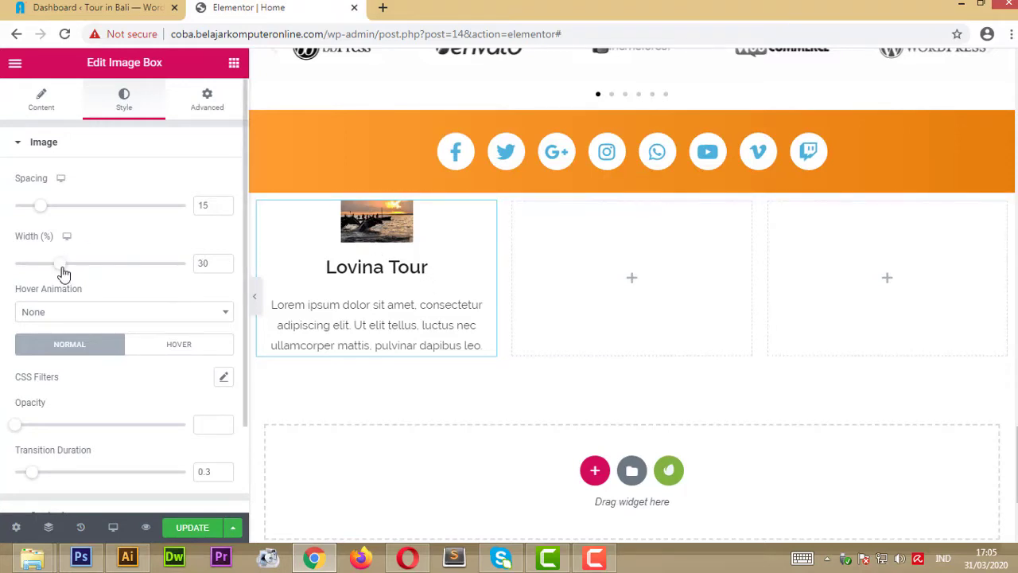
left_click_drag(64, 273, 195, 276)
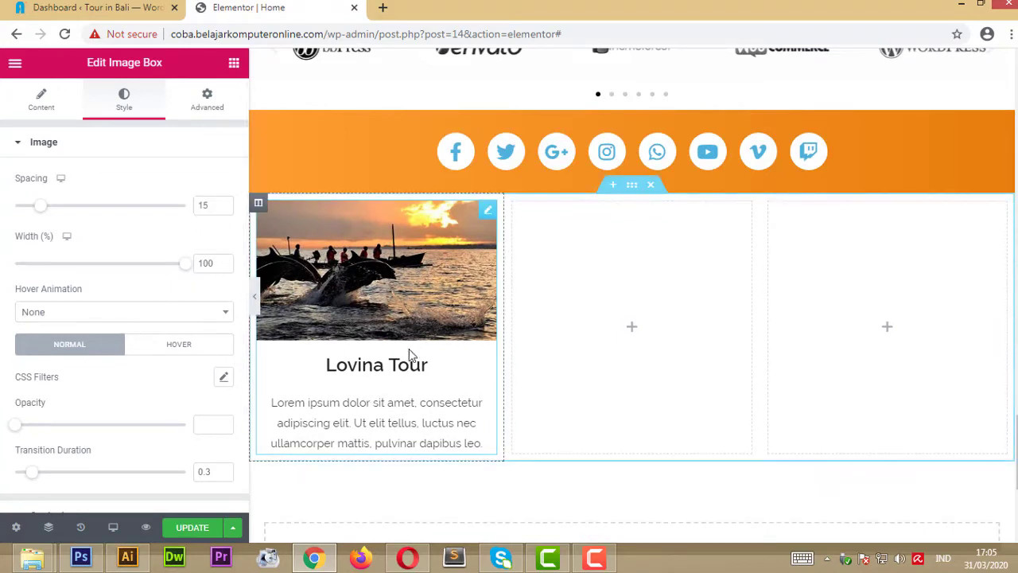
left_click_drag(42, 208, 44, 215)
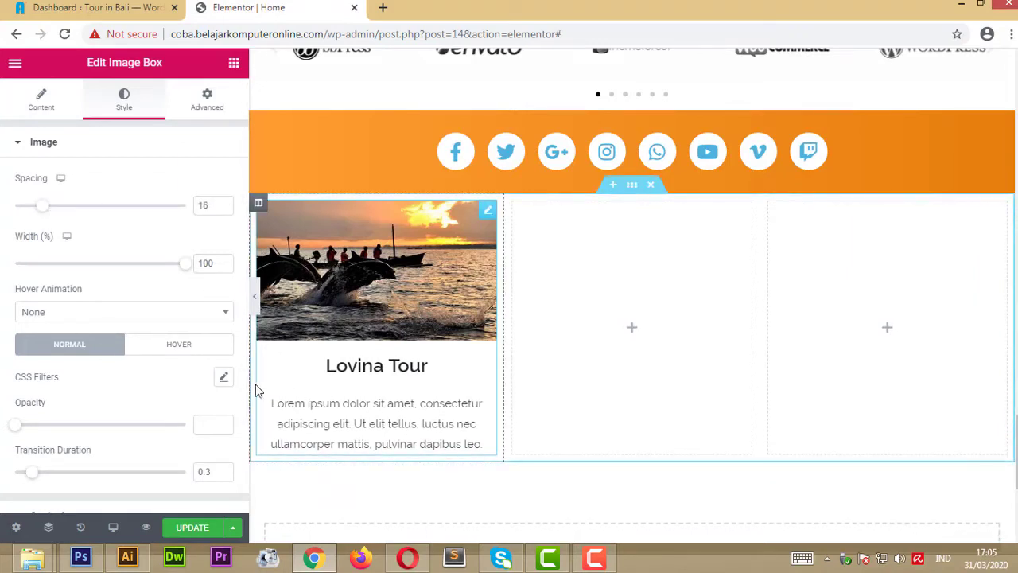
Step: Try the Push, Pop and Bounce In hover animations on the Lovina Tour image
left_click(226, 314)
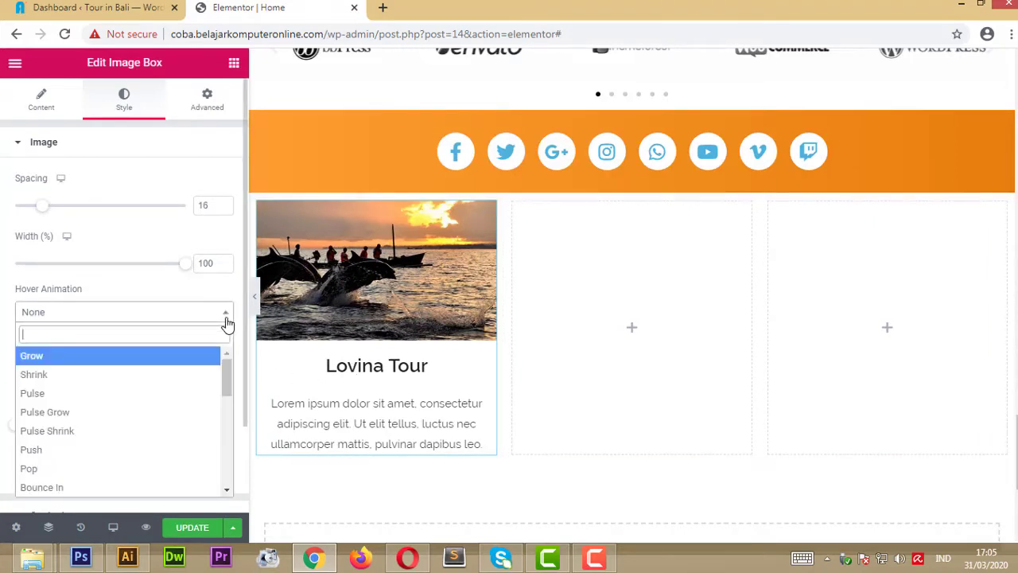
left_click(137, 451)
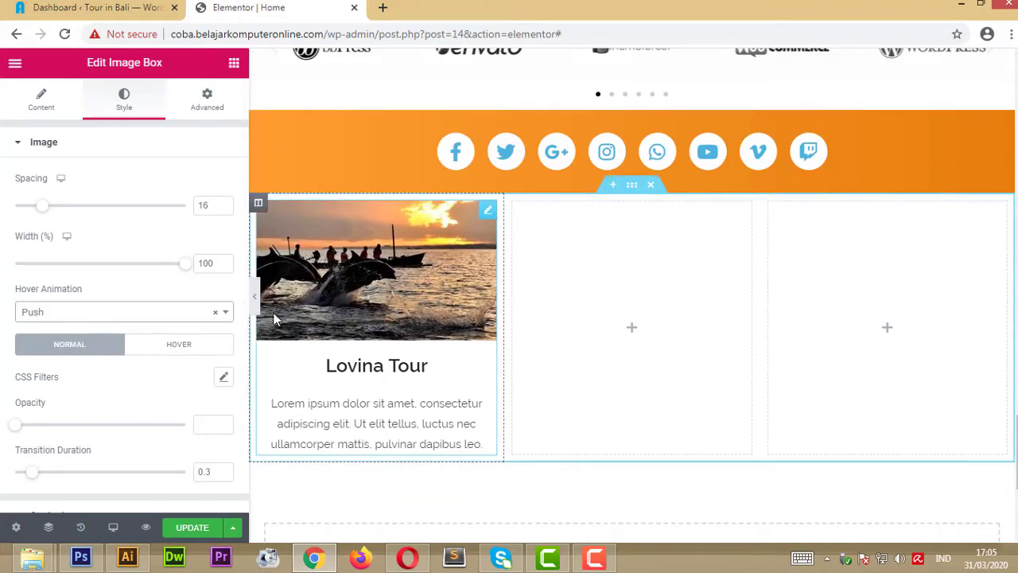
left_click(227, 318)
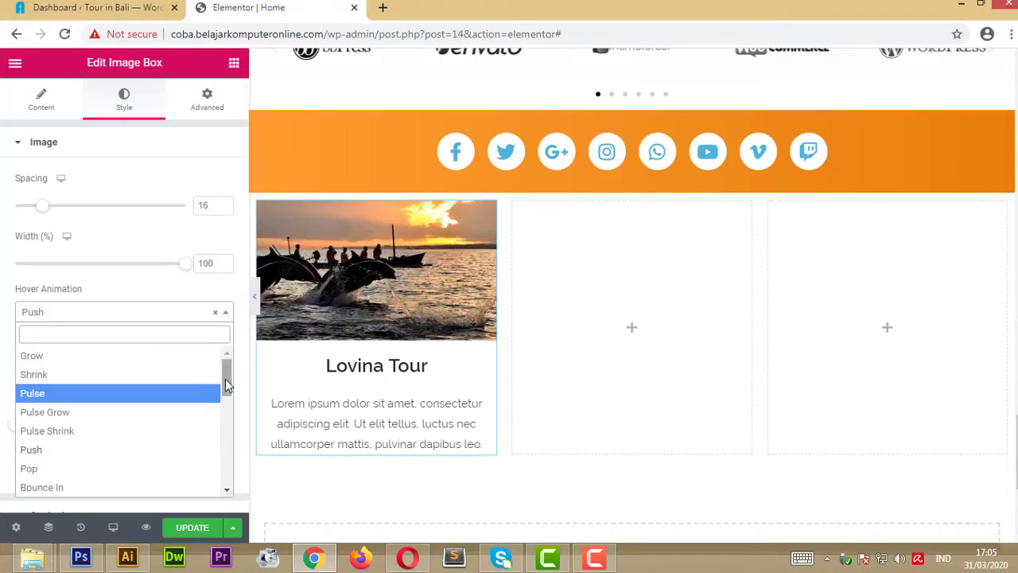
left_click_drag(225, 378, 225, 394)
left_click(132, 412)
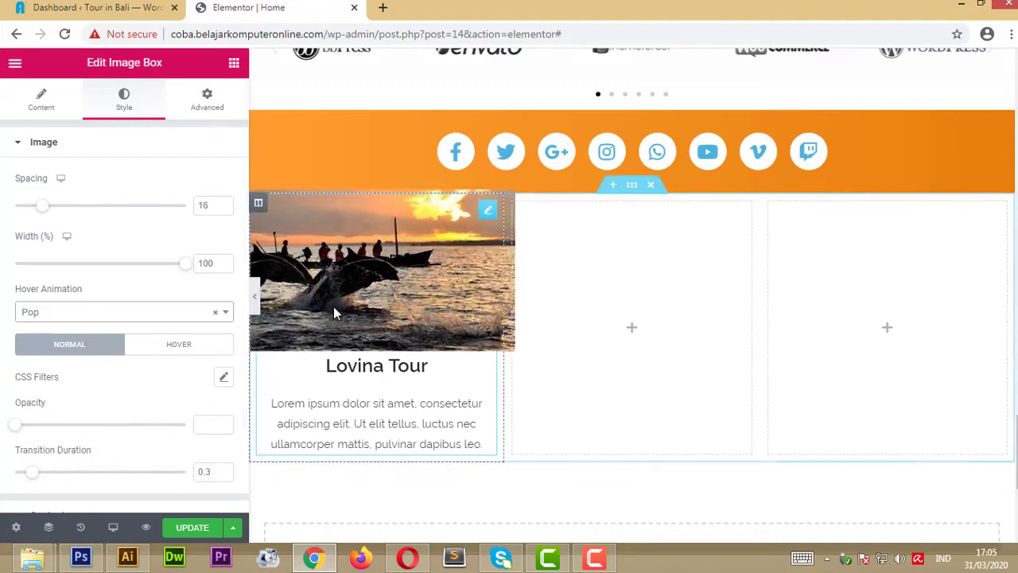
left_click(229, 316)
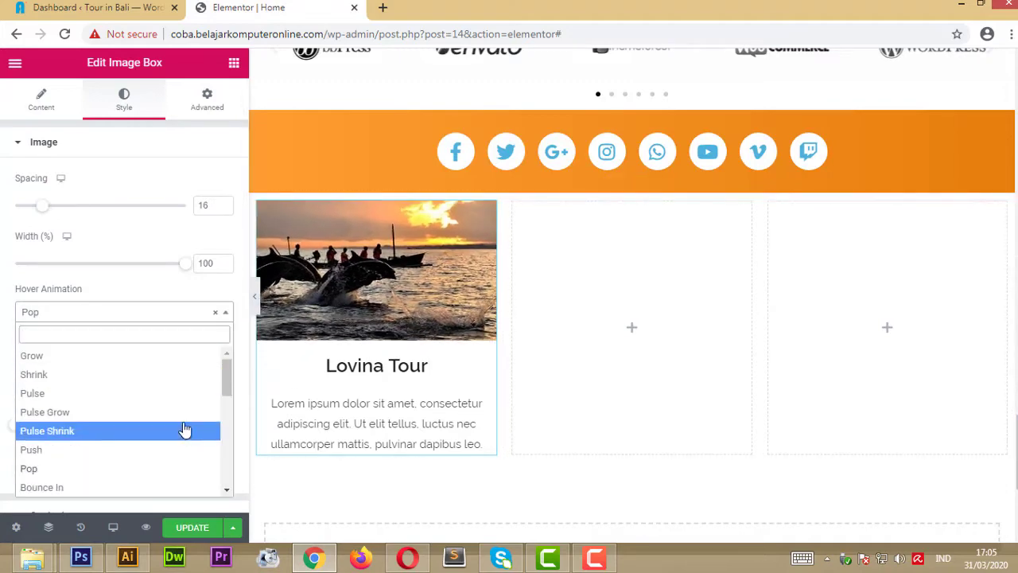
scroll(180, 428, "down", 2)
left_click(120, 414)
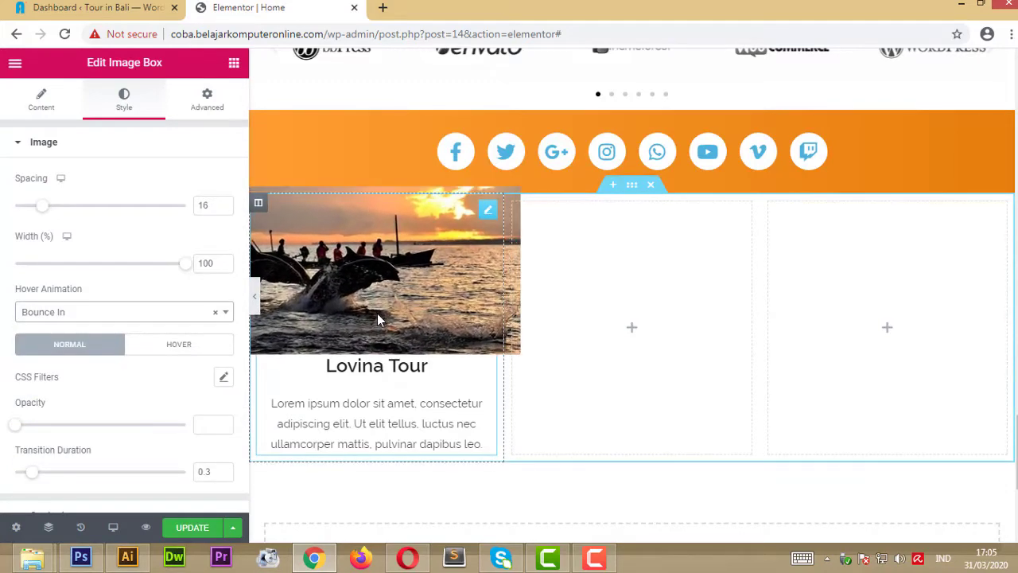
Step: Set the Lovina Tour image's hover animation to Bob
left_click(226, 315)
scroll(170, 425, "down", 2)
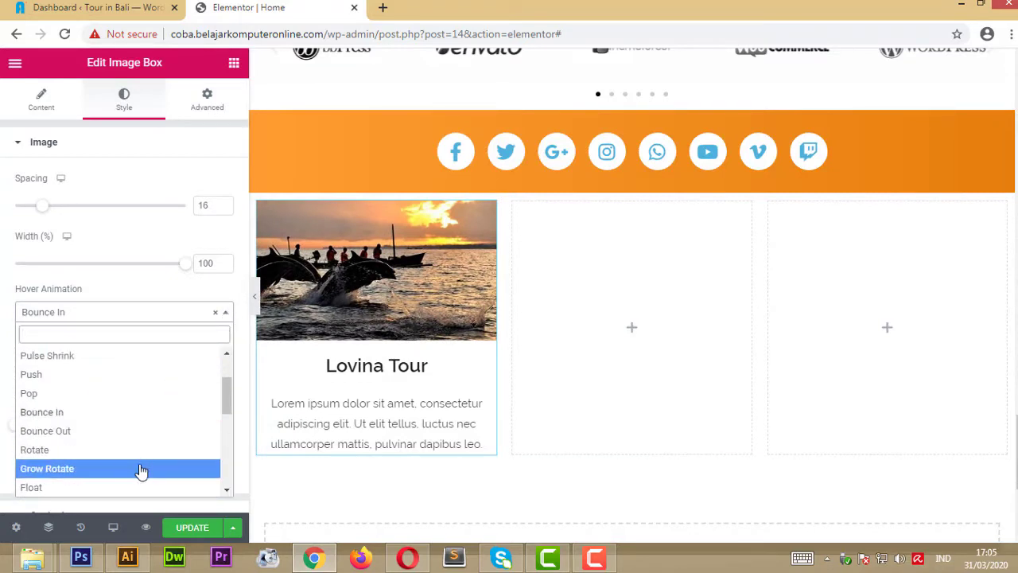
scroll(139, 471, "down", 2)
left_click(103, 454)
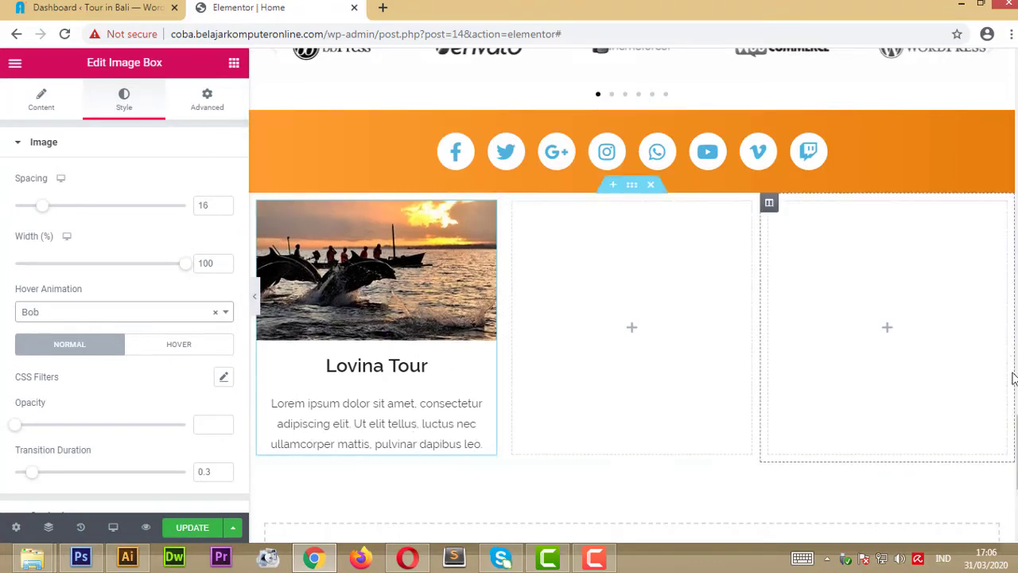
Step: Check the recommended tours' layout and add a two-column Inner Section beneath the new Lovina Tour image box
scroll(291, 468, "up", 15)
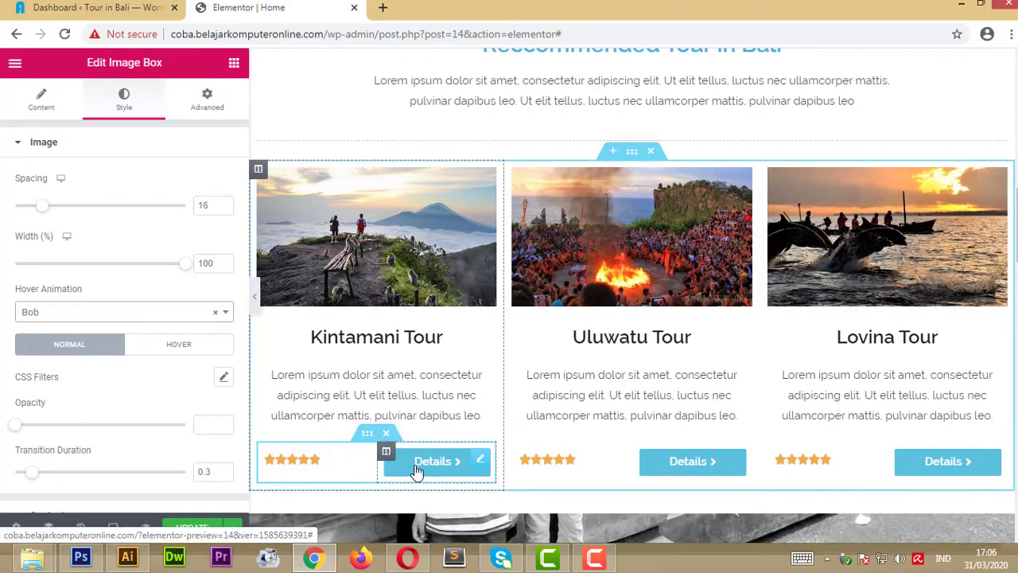
scroll(433, 437, "down", 15)
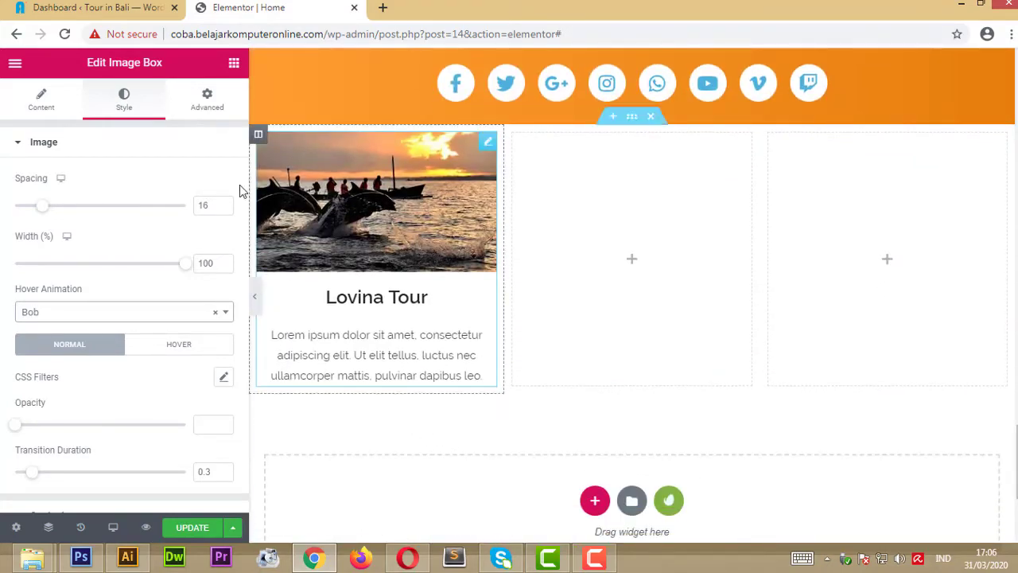
left_click(234, 66)
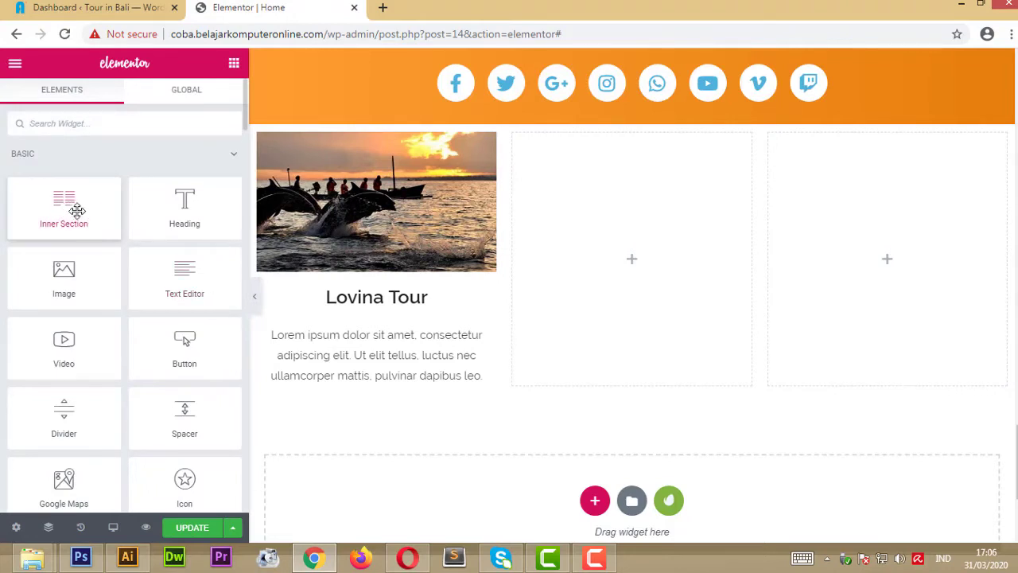
left_click_drag(75, 209, 389, 407)
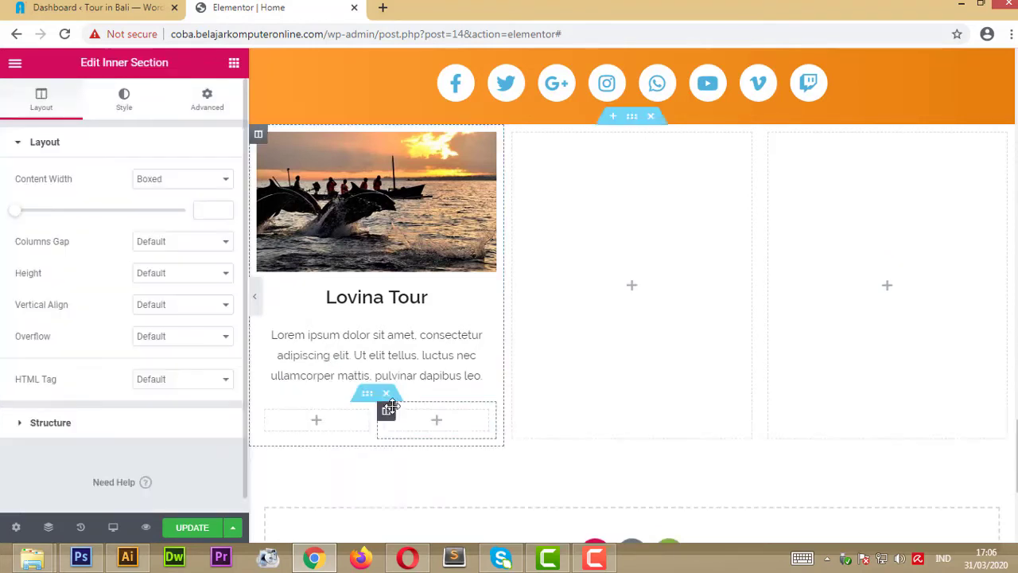
Step: Duplicate the second column of the inner section and delete the extra copy
left_click(435, 427)
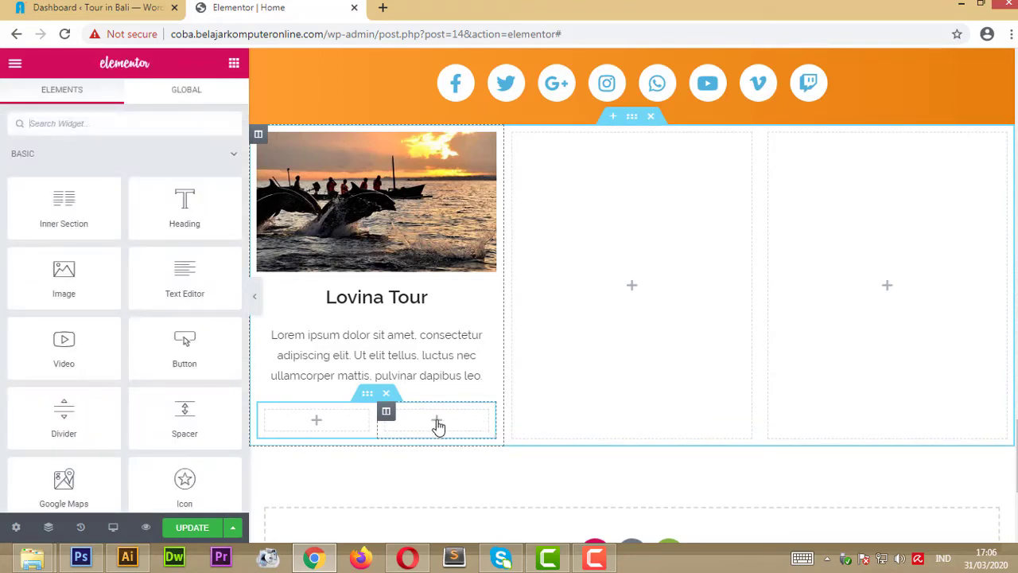
right_click(390, 421)
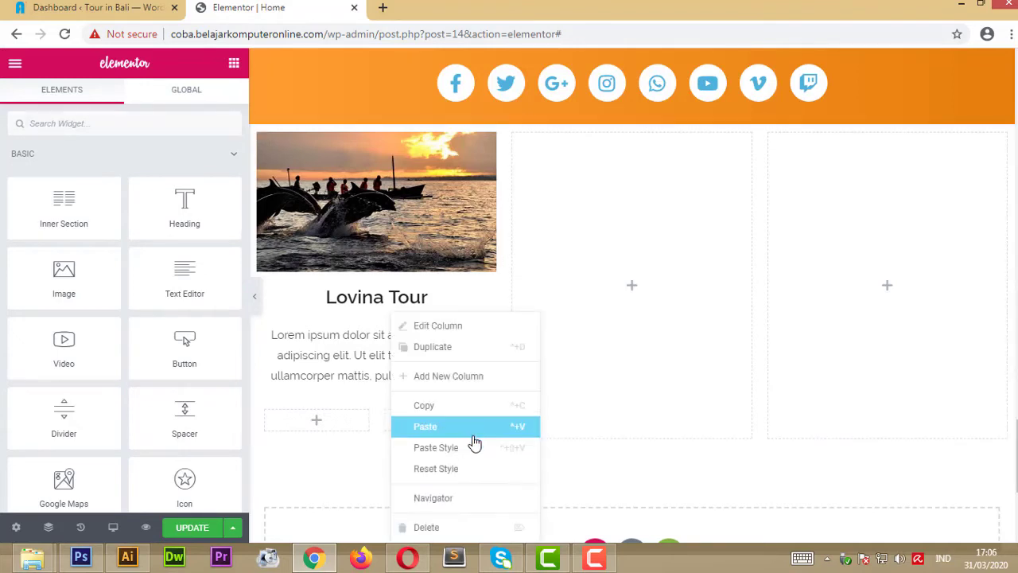
left_click(467, 354)
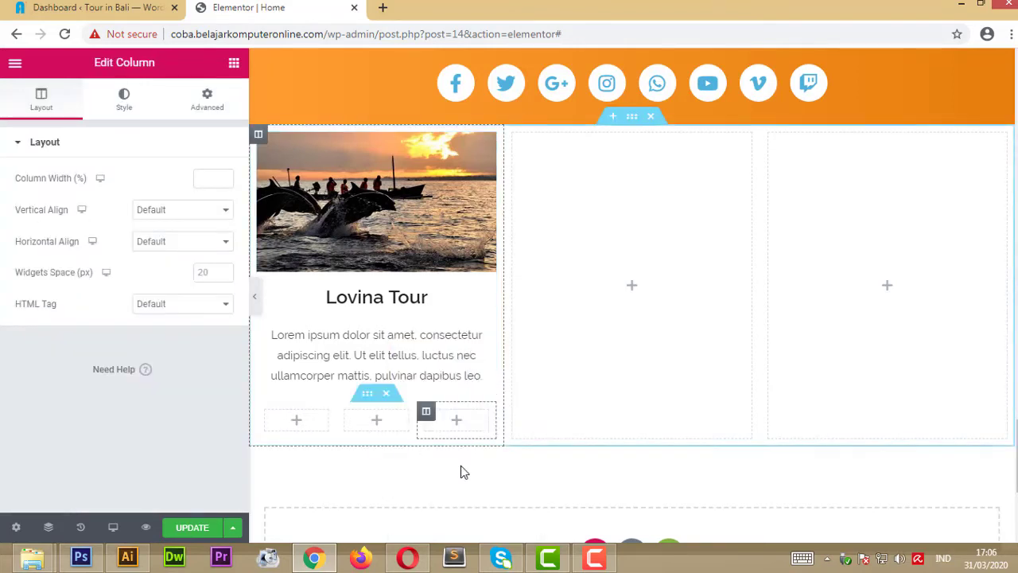
right_click(430, 420)
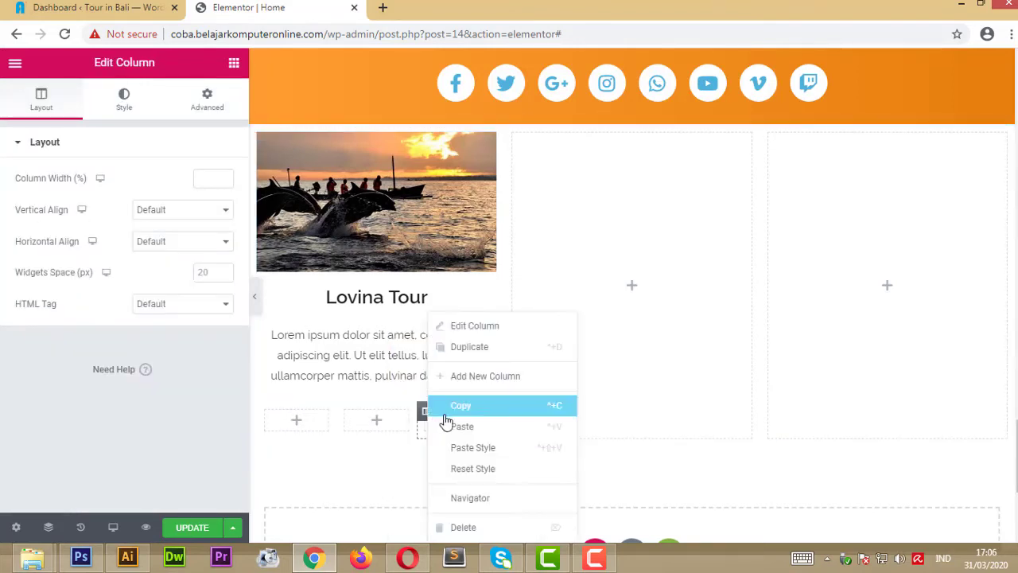
left_click(489, 528)
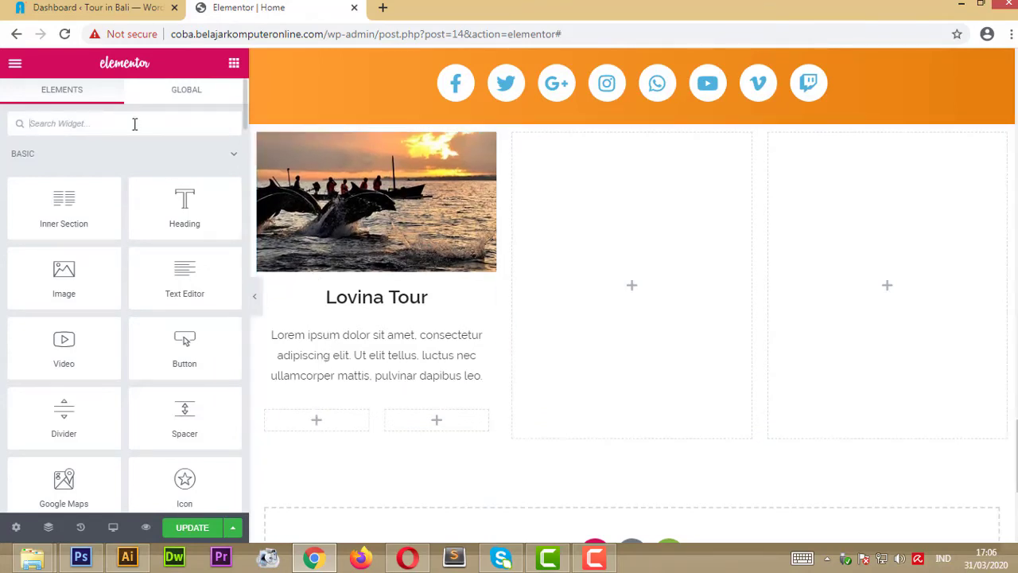
Step: Search the widgets for star, place a Star Rating in the first inner column and set its rating to 4
type("star")
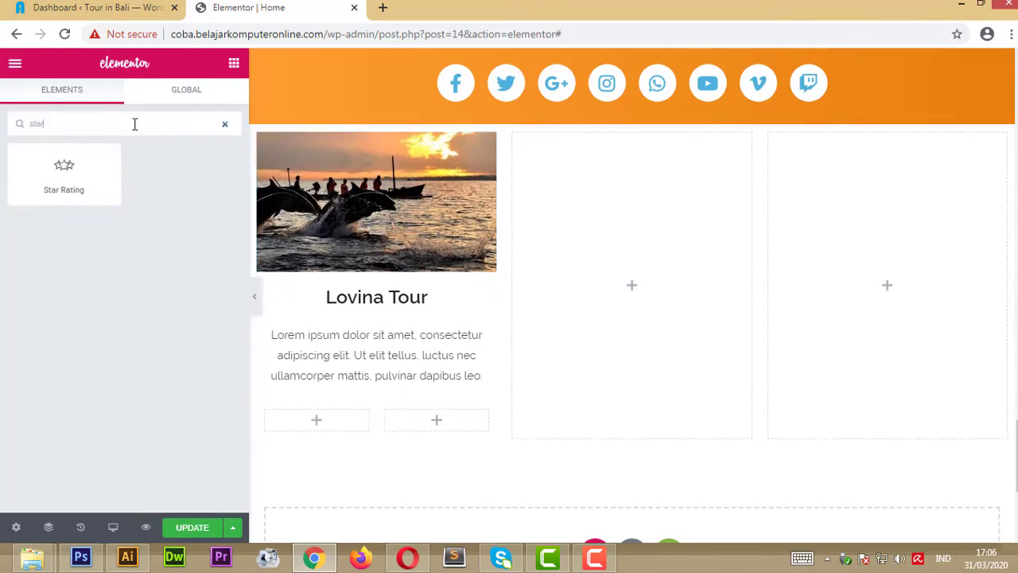
left_click_drag(64, 166, 328, 435)
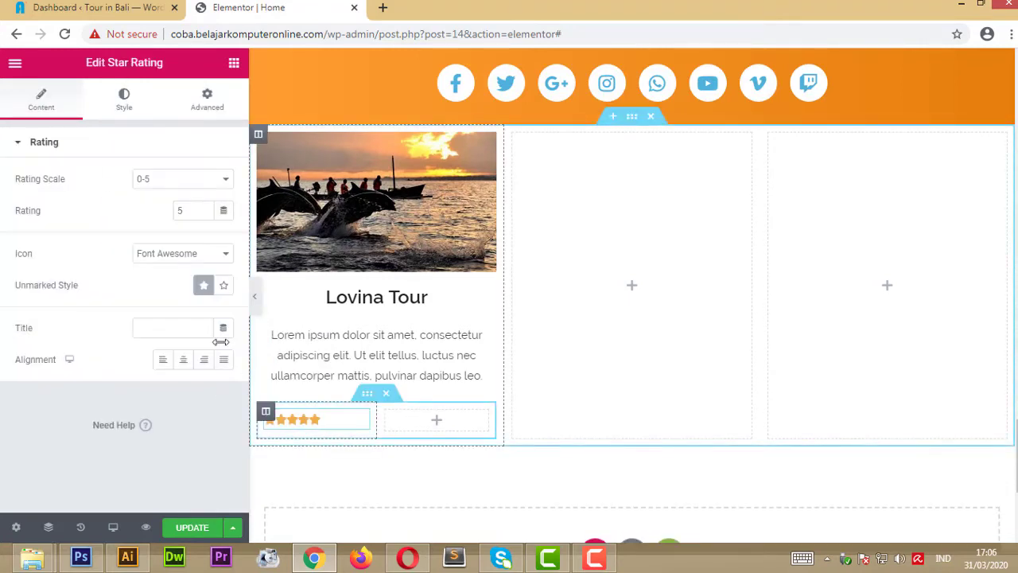
double_click(191, 211)
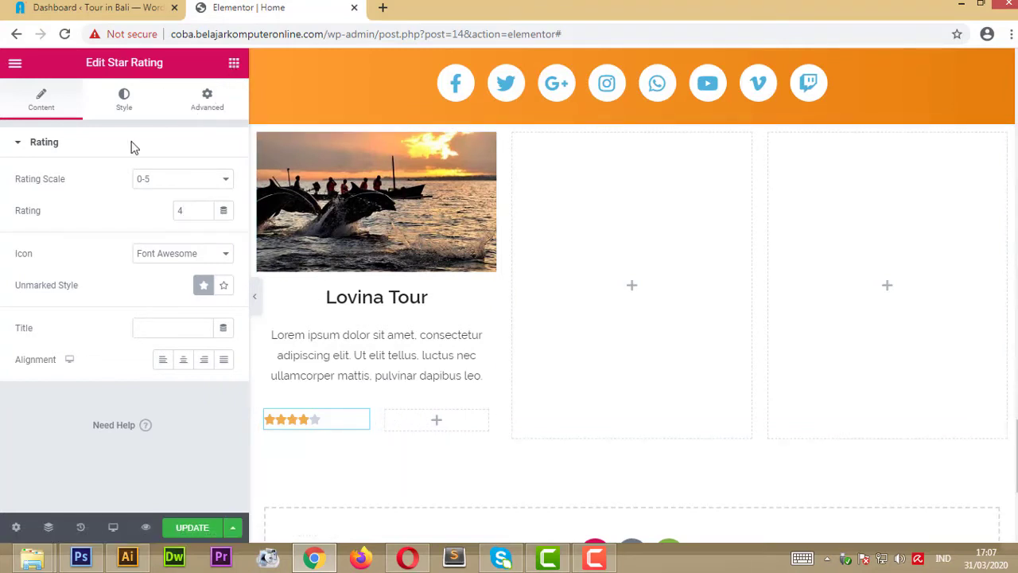
Step: Search the widgets for "bu" and add a Button to the Lovina Tour column, directly below the star rating row
key("Escape")
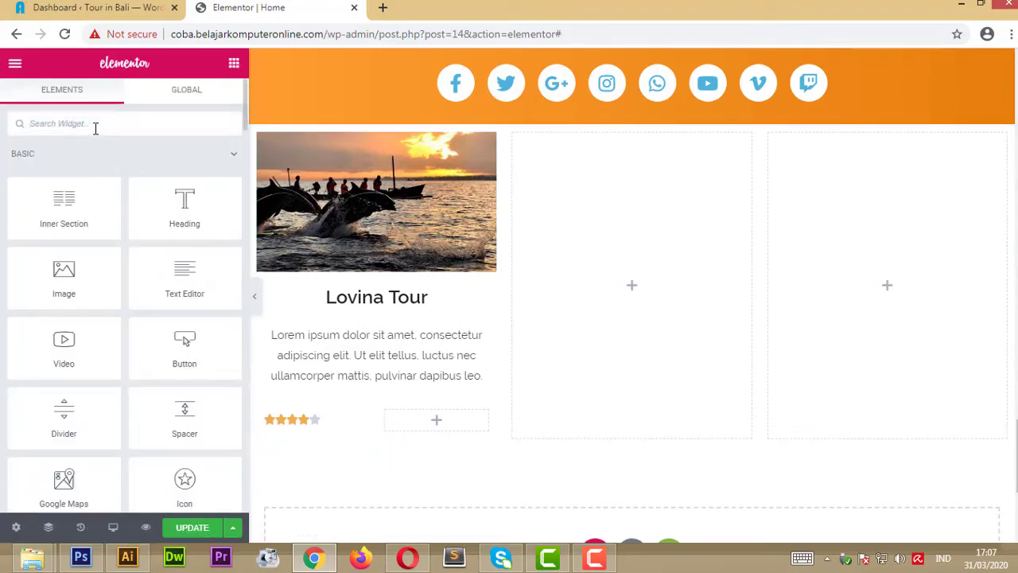
left_click(96, 125)
type("bu")
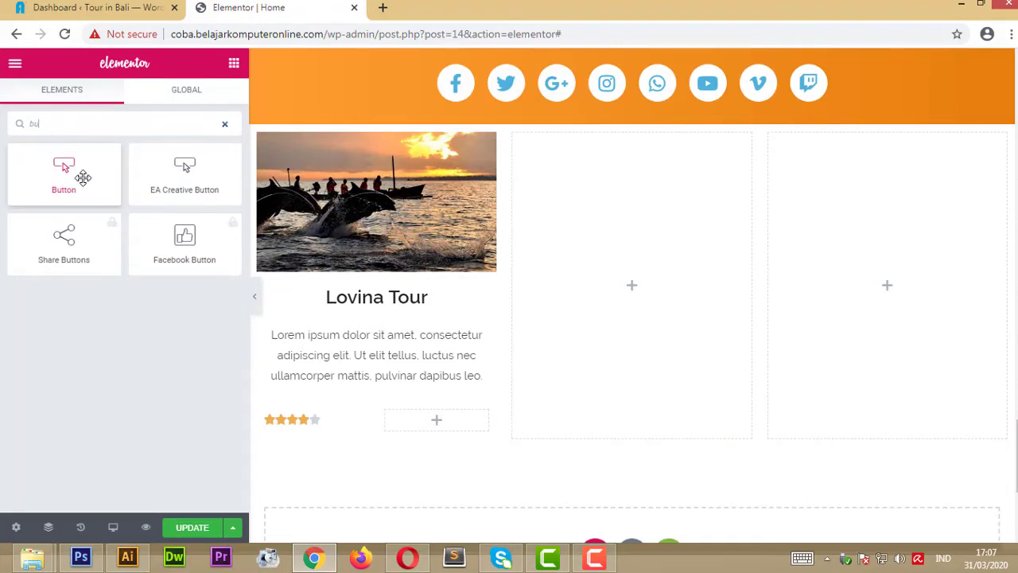
left_click_drag(82, 176, 457, 448)
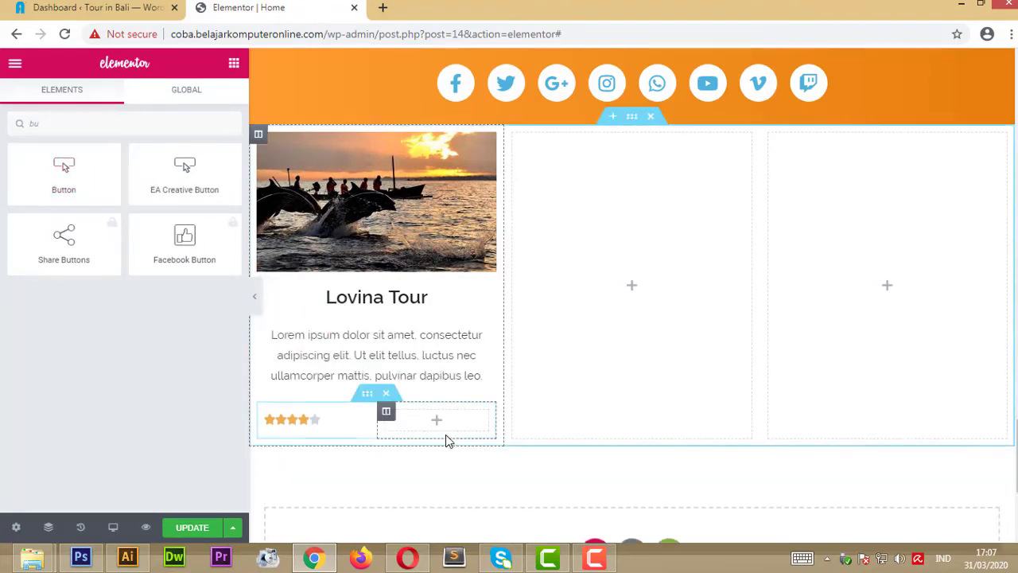
left_click_drag(72, 191, 451, 434)
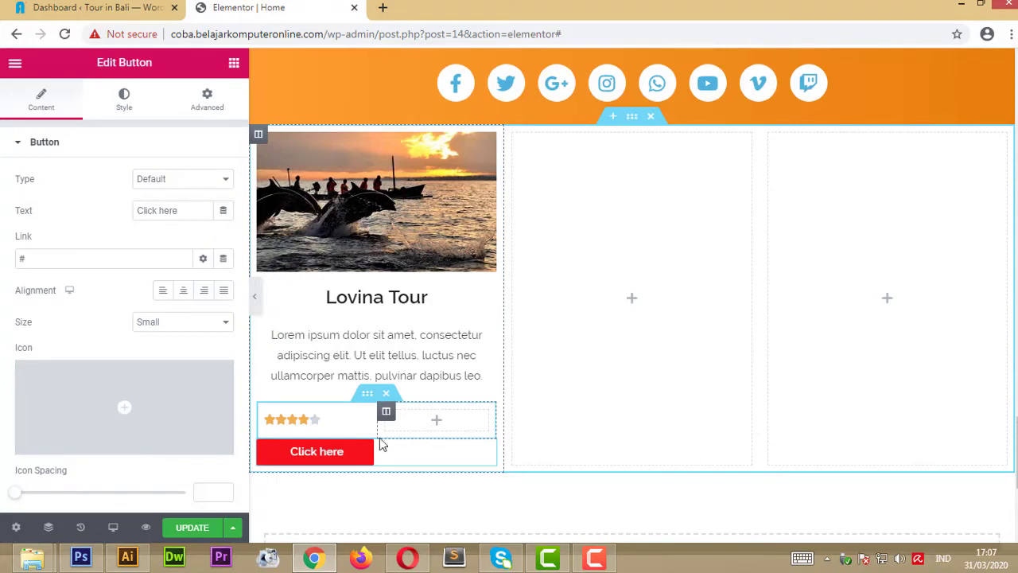
Step: Delete the button below the star rating and try to place a new Button widget in the empty inner column
left_click_drag(334, 454, 359, 462)
right_click(489, 451)
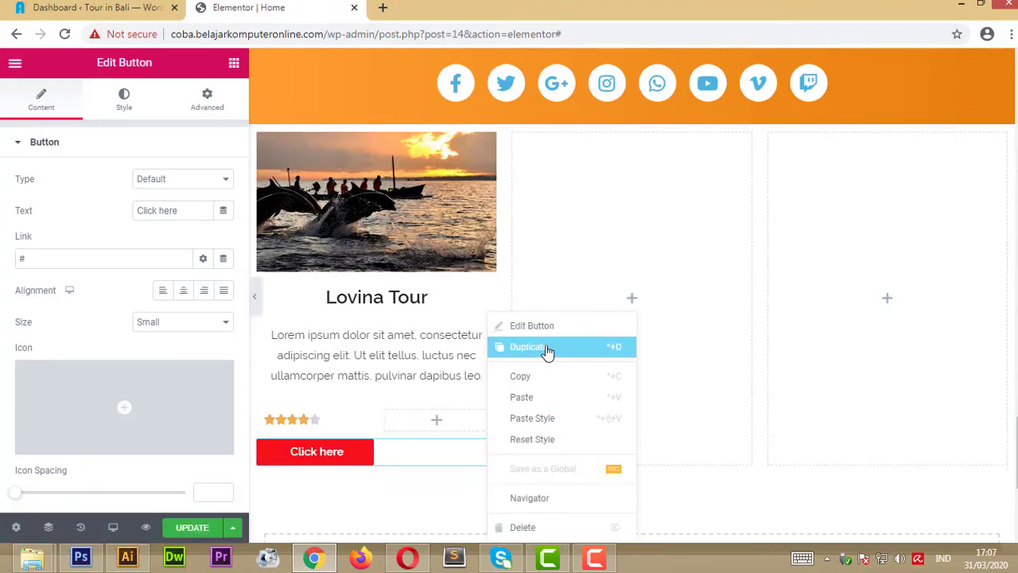
left_click(551, 527)
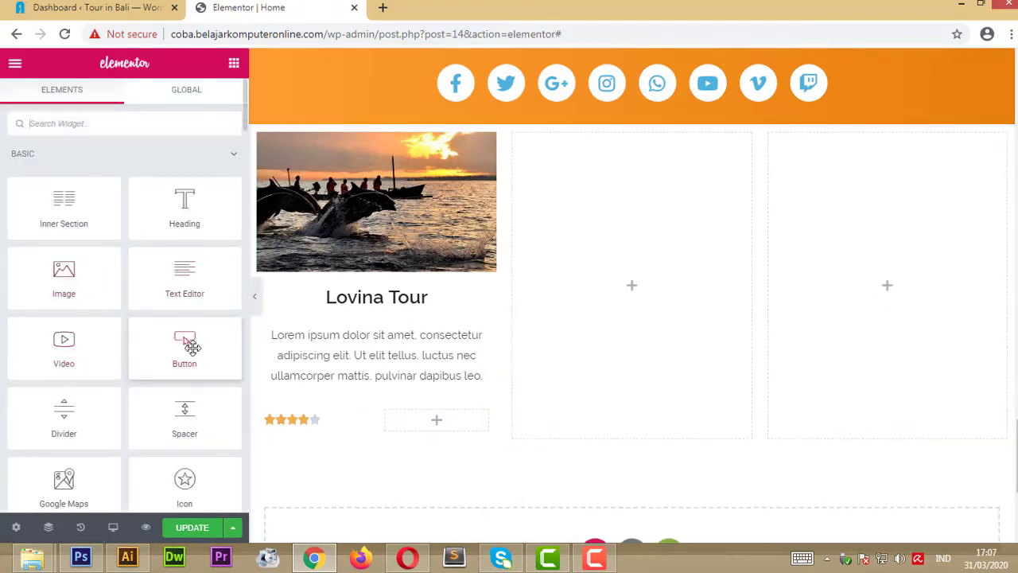
left_click_drag(191, 341, 448, 419)
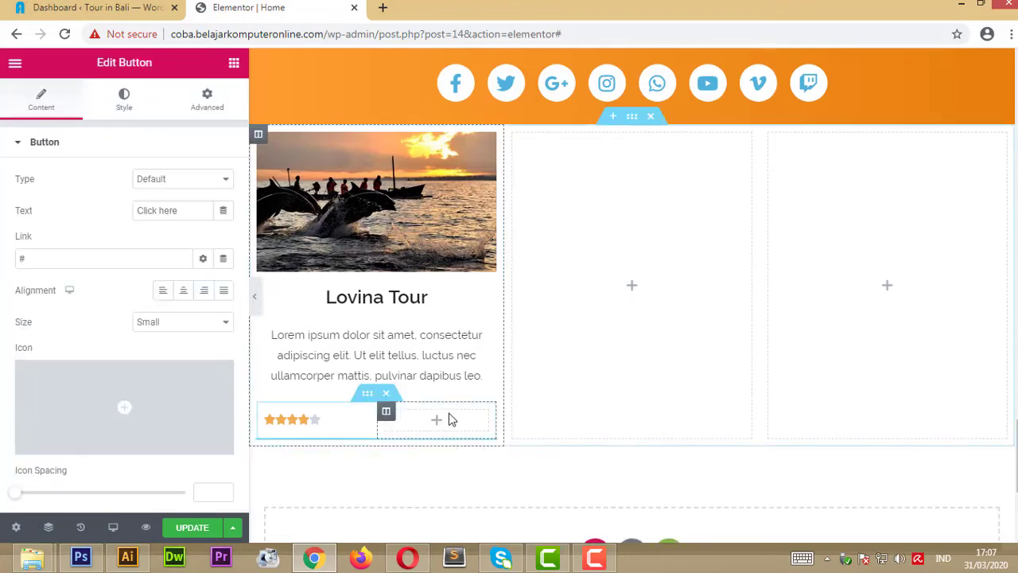
Step: Copy the button into the empty inner column beside the star rating and delete the original button beneath it
right_click(366, 464)
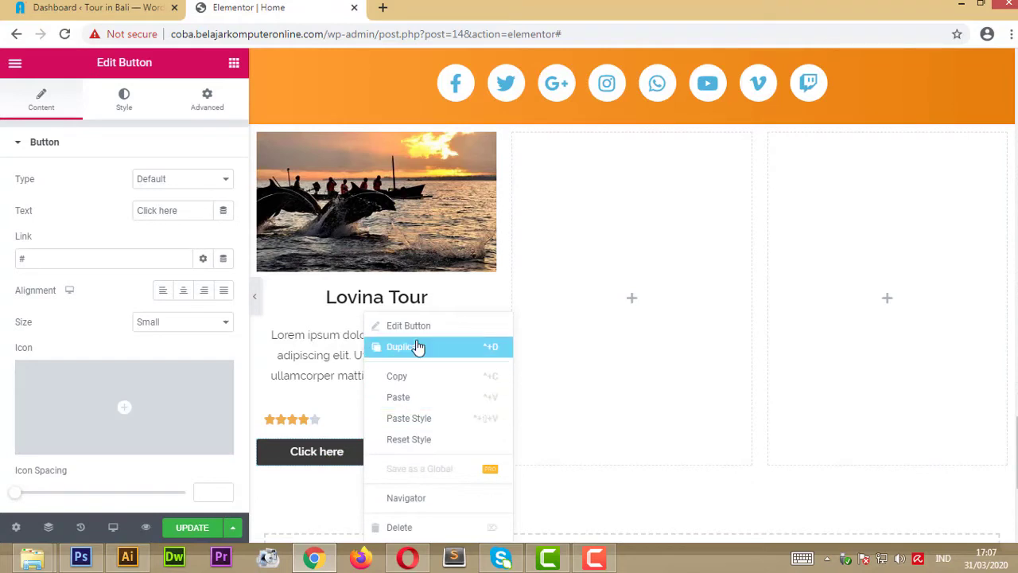
left_click(423, 385)
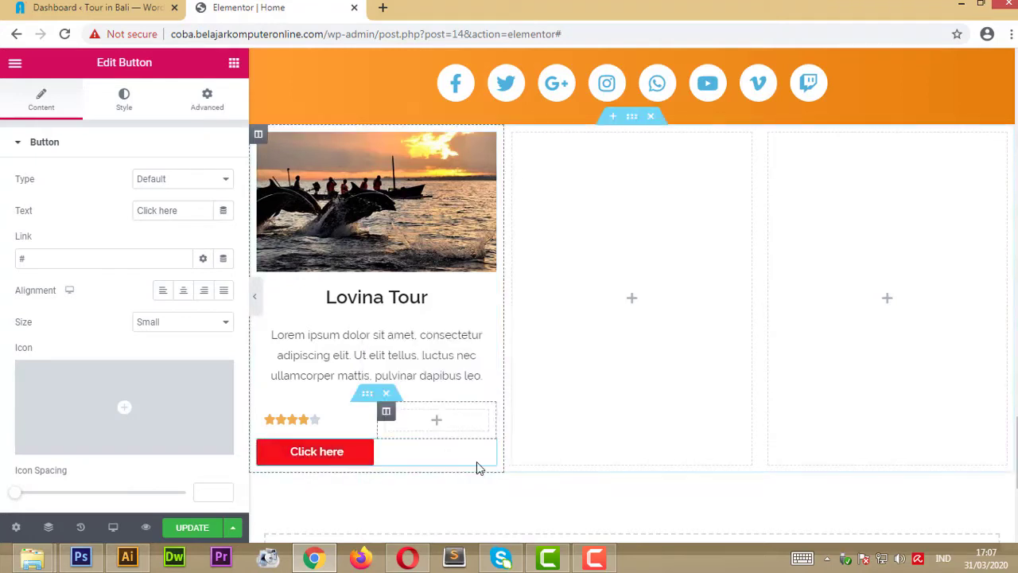
right_click(428, 426)
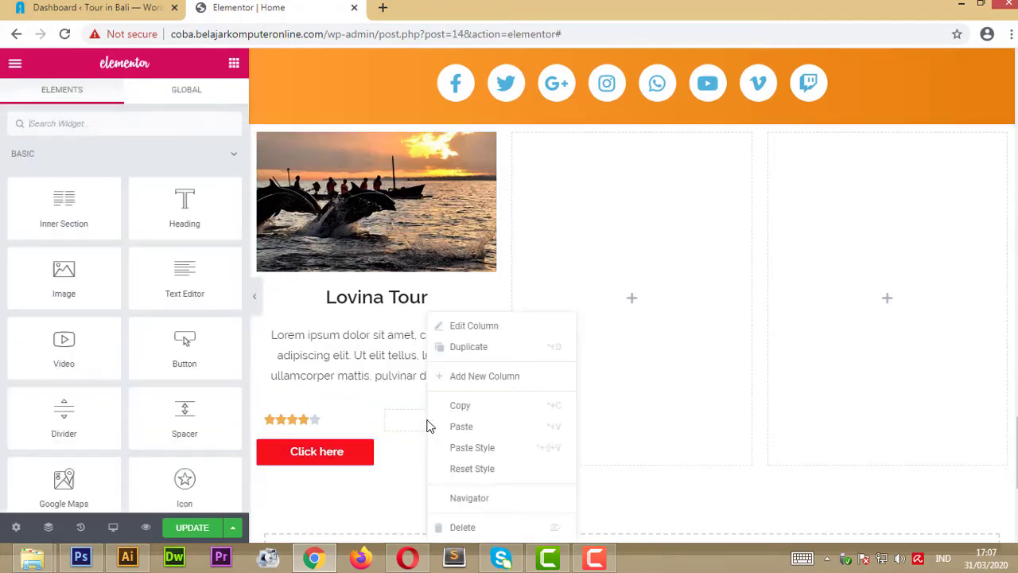
left_click(474, 429)
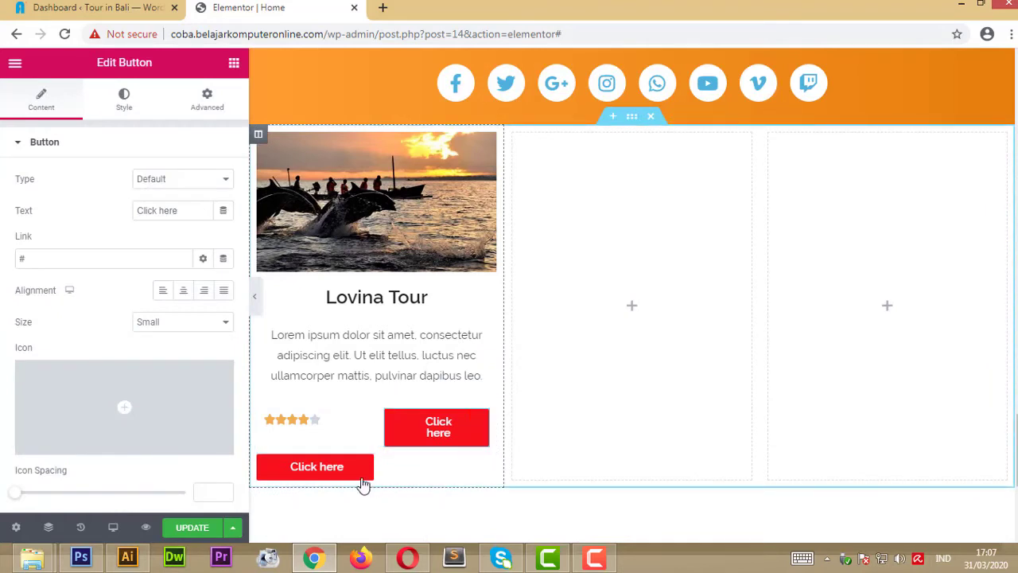
right_click(494, 477)
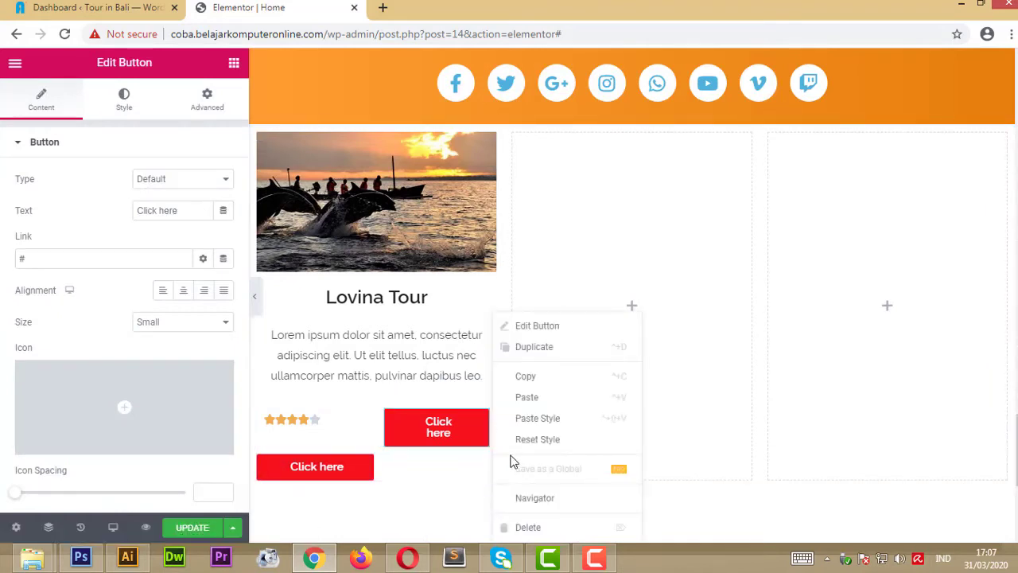
left_click(560, 527)
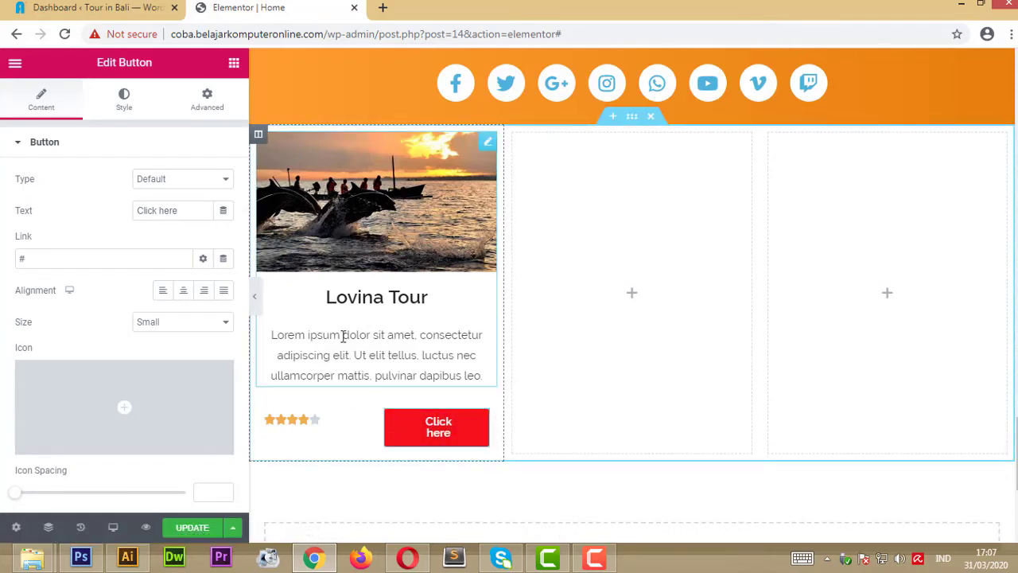
Step: Change the button's text to "Detail" and set its type to Info
mouse_move(233, 420)
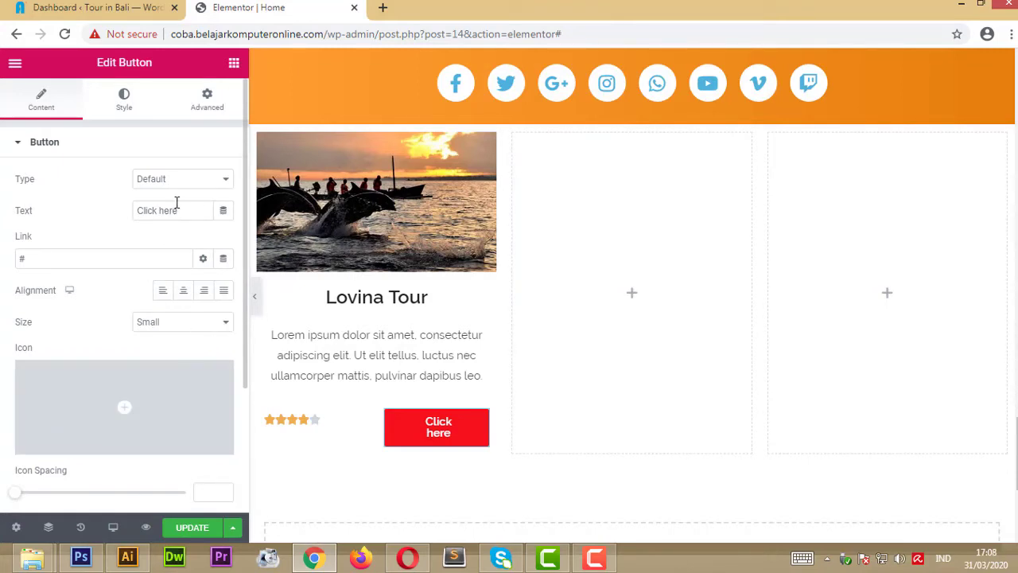
left_click_drag(182, 210, 80, 214)
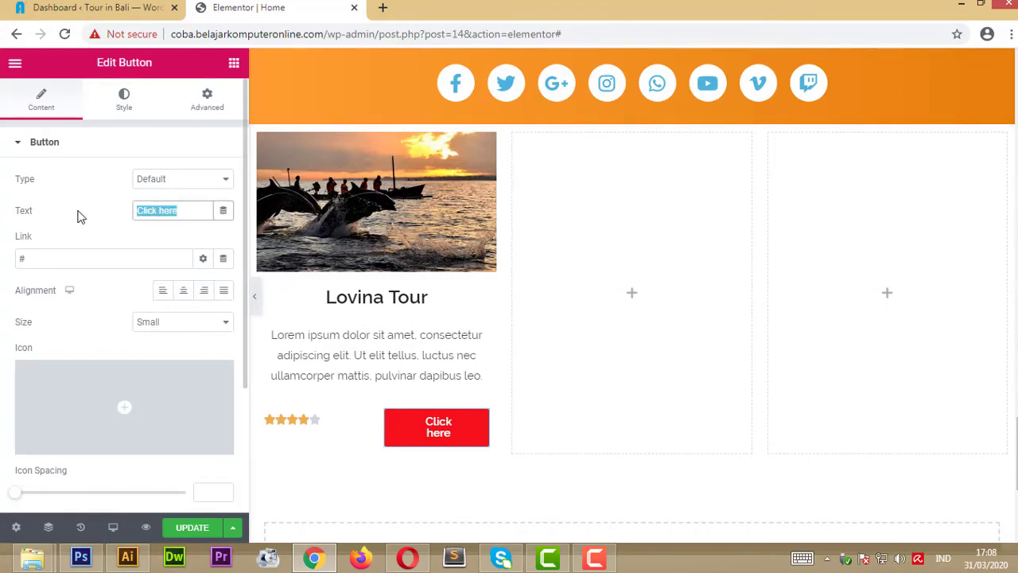
type("Detail")
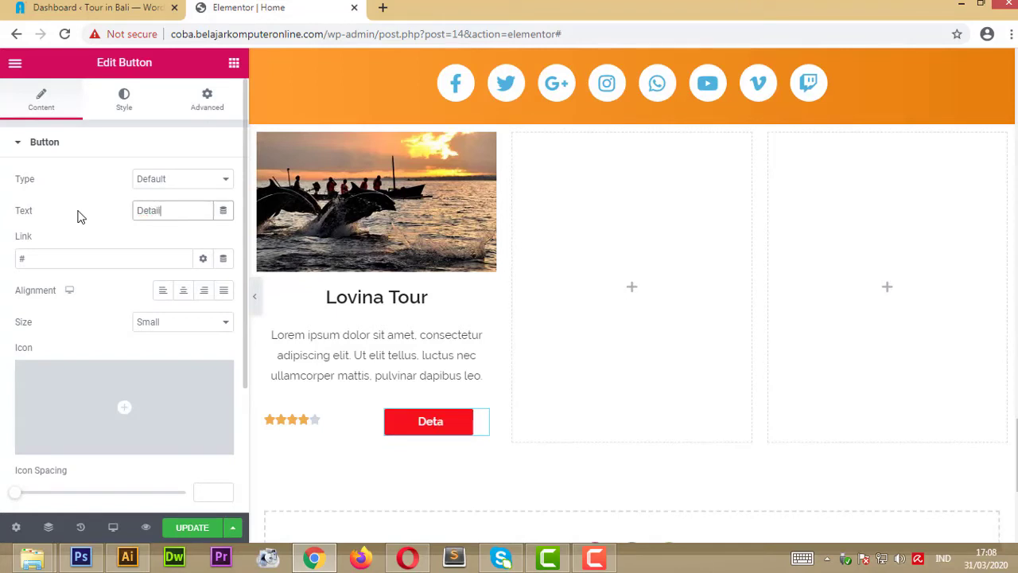
left_click(223, 180)
left_click(205, 219)
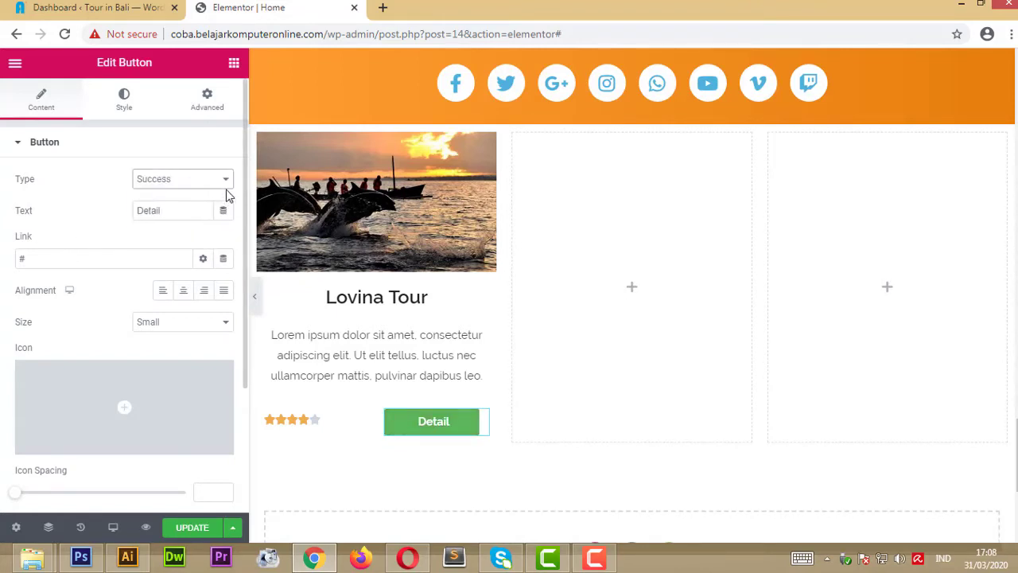
left_click(226, 187)
left_click(190, 206)
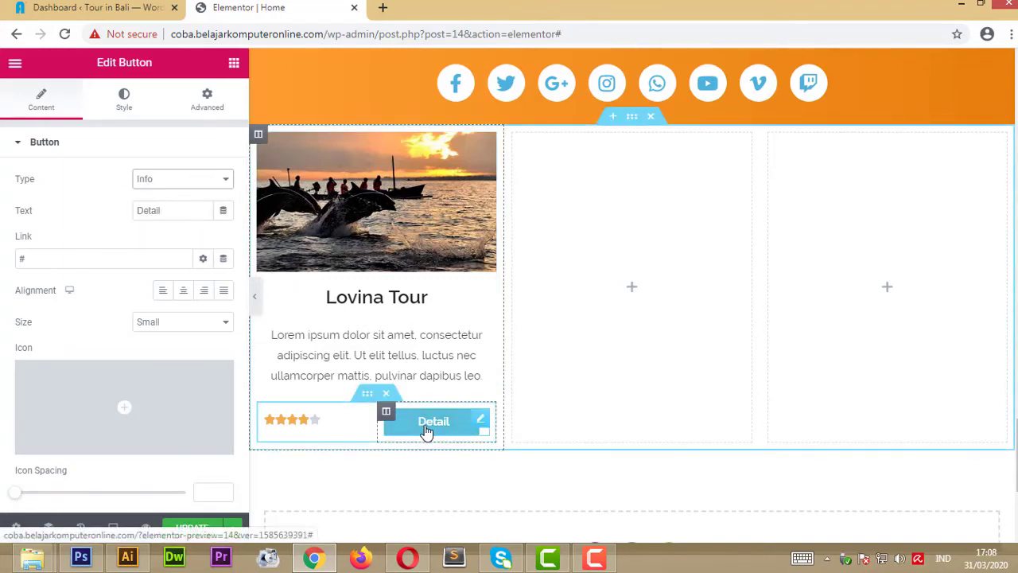
Step: Check the Detail button's style settings and center-align the button within its inner column
left_click(119, 111)
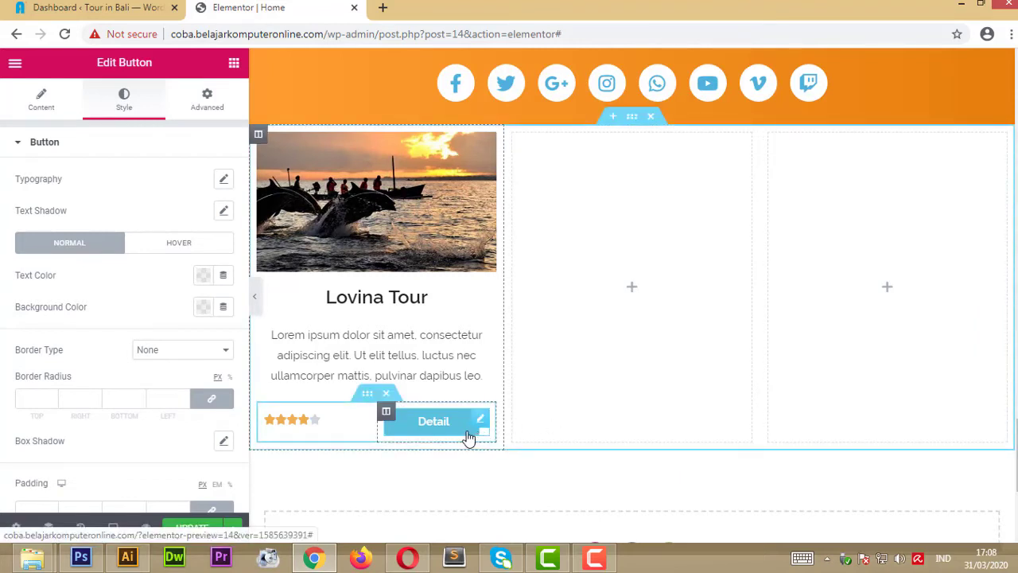
left_click(54, 114)
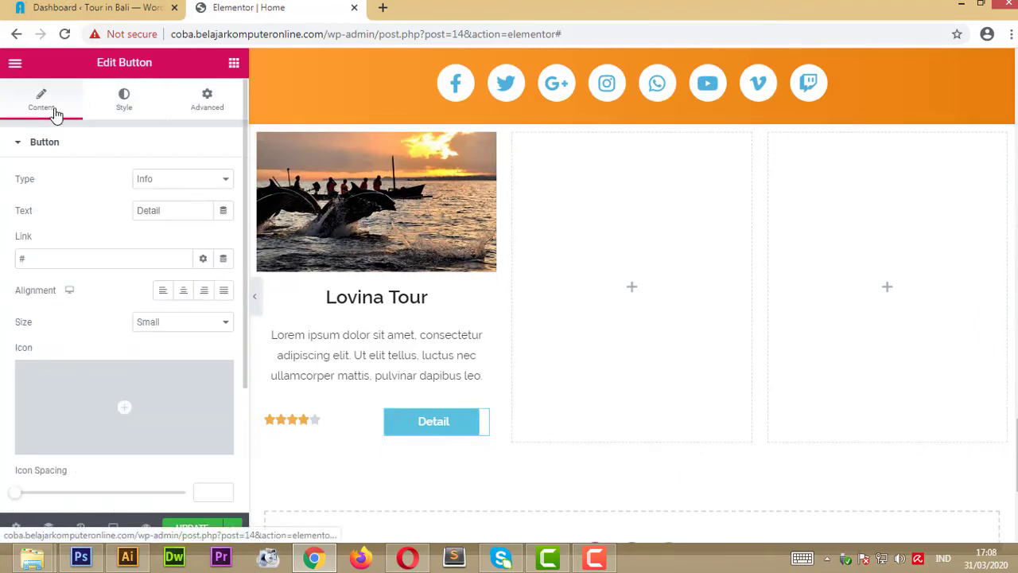
left_click(184, 292)
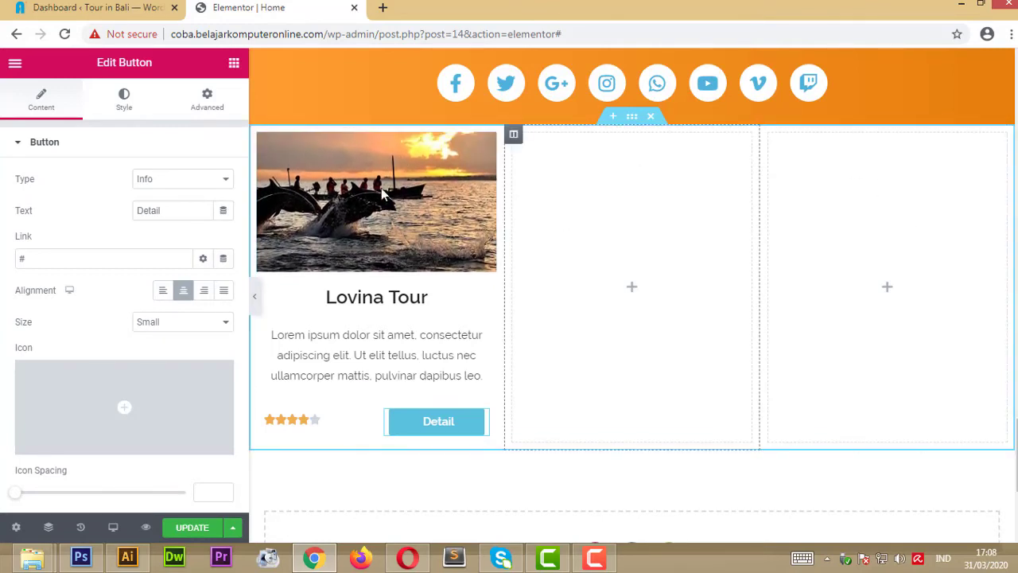
Step: Duplicate the finished Lovina Tour column twice to get three identical tour columns
right_click(261, 144)
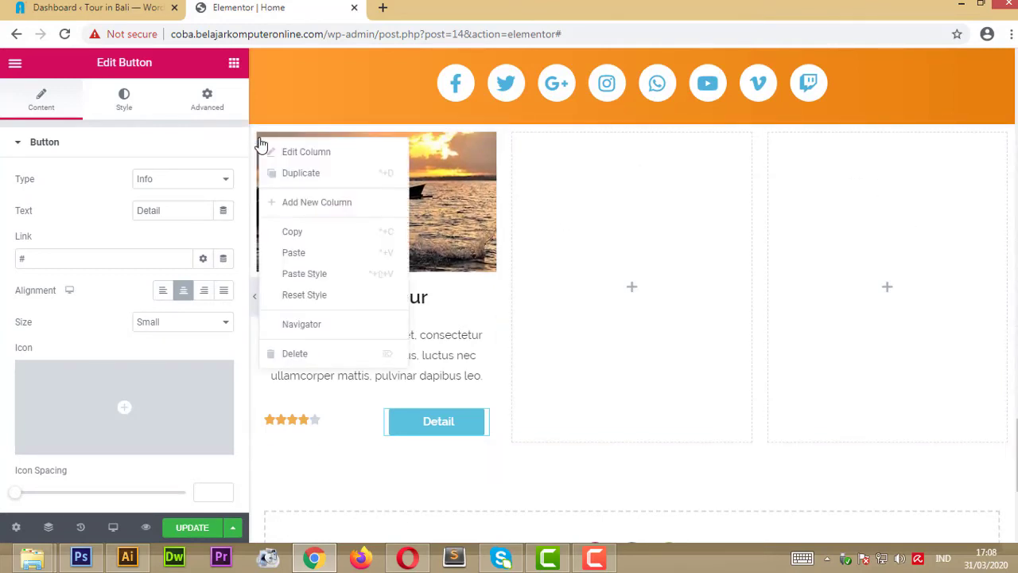
left_click(303, 172)
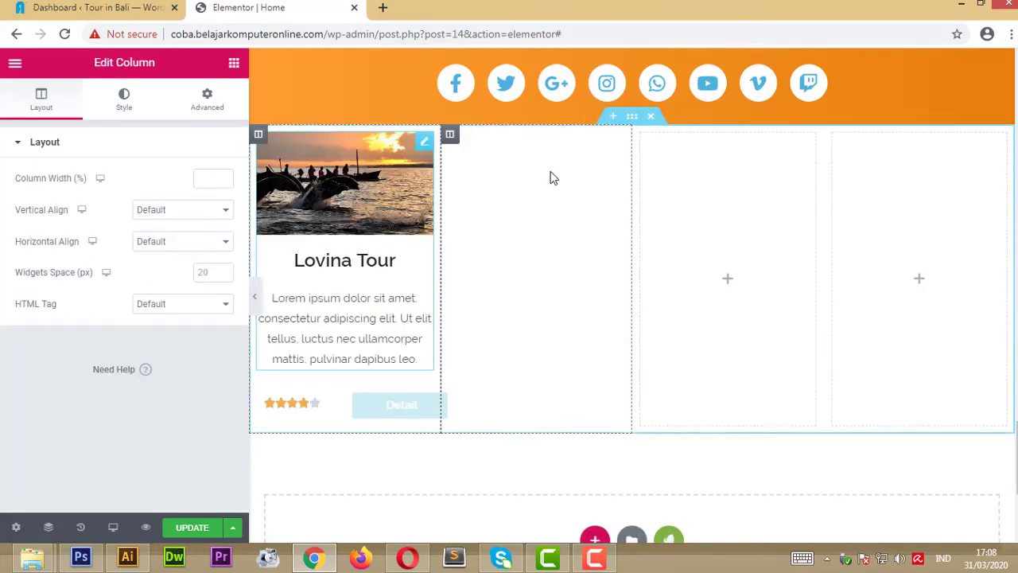
right_click(451, 141)
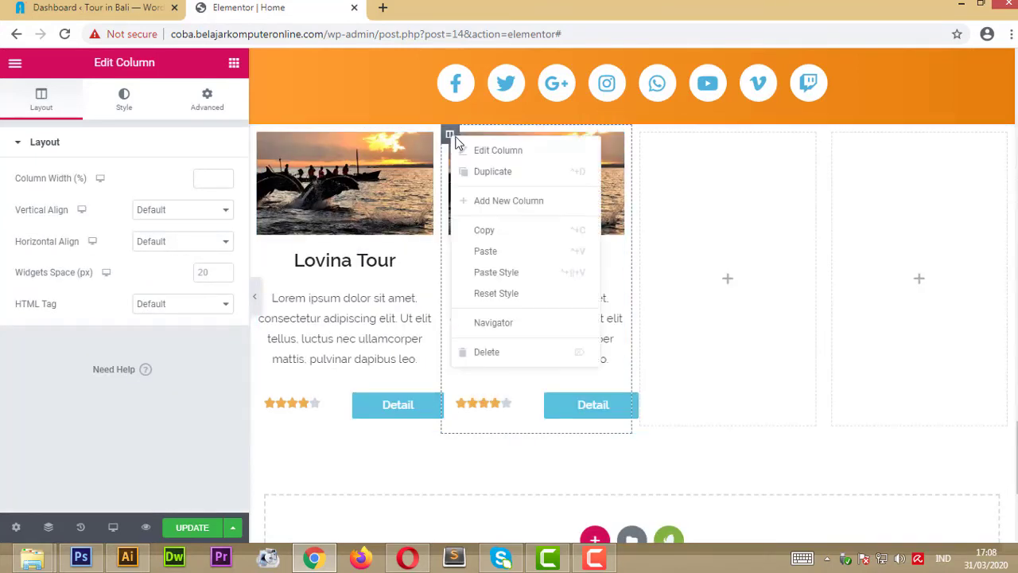
left_click(523, 179)
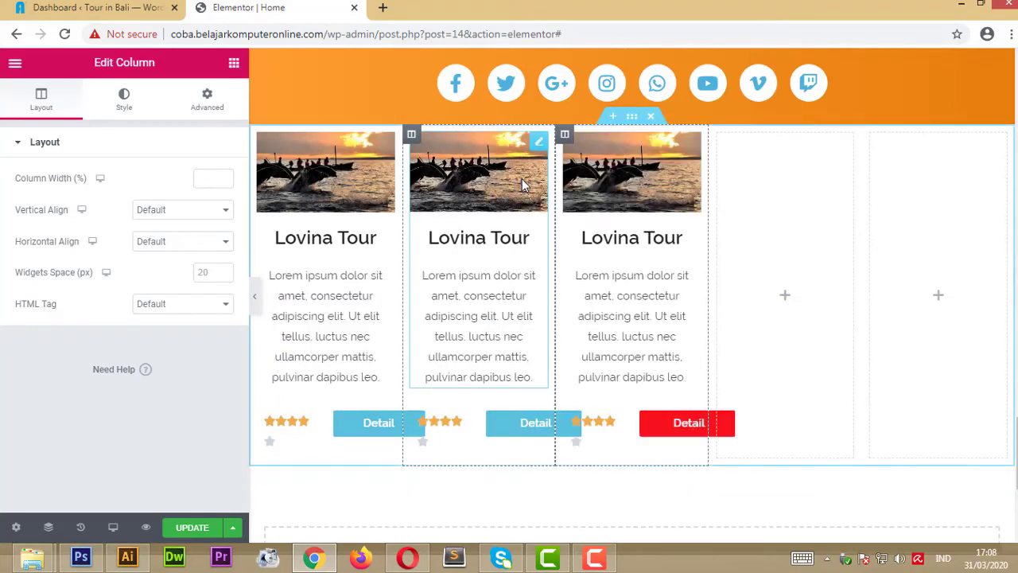
Step: Delete the two empty columns at the end of the tour section
right_click(875, 148)
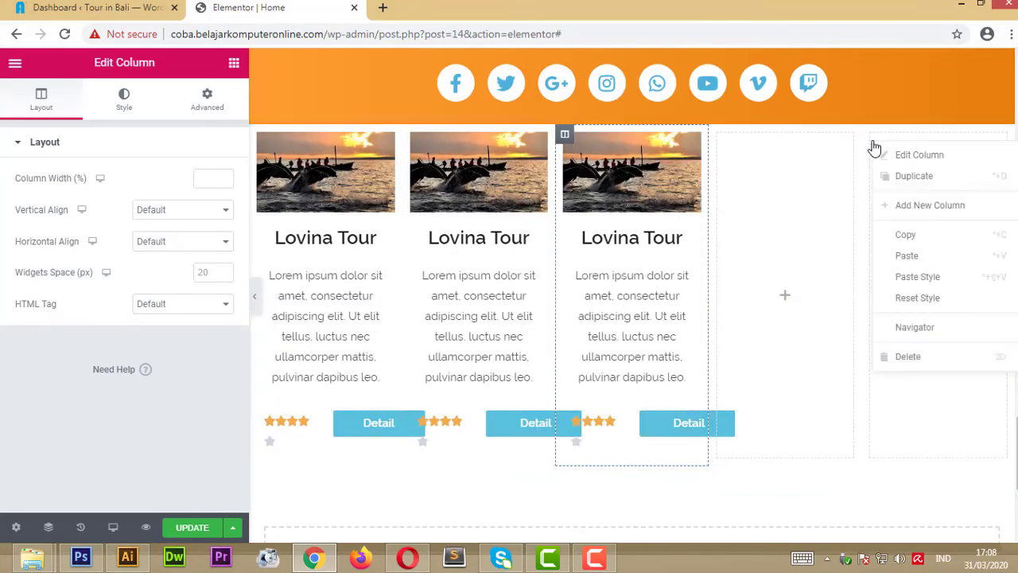
left_click(935, 356)
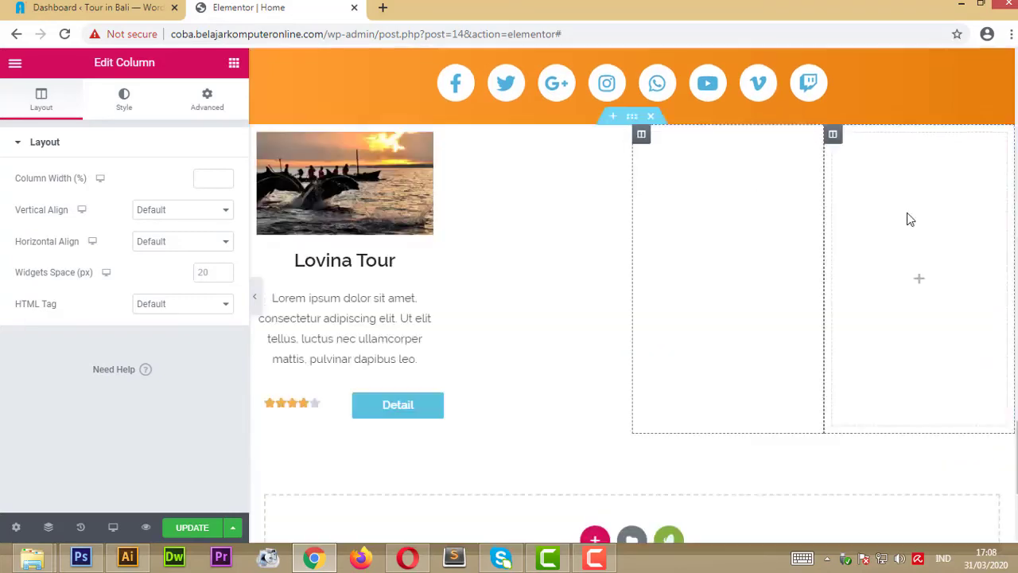
right_click(837, 137)
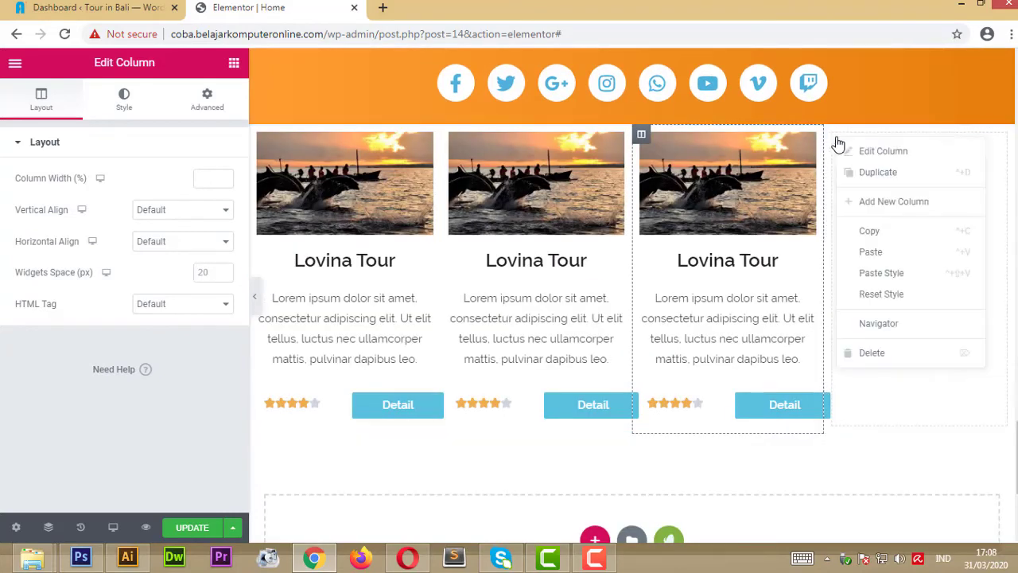
left_click(902, 355)
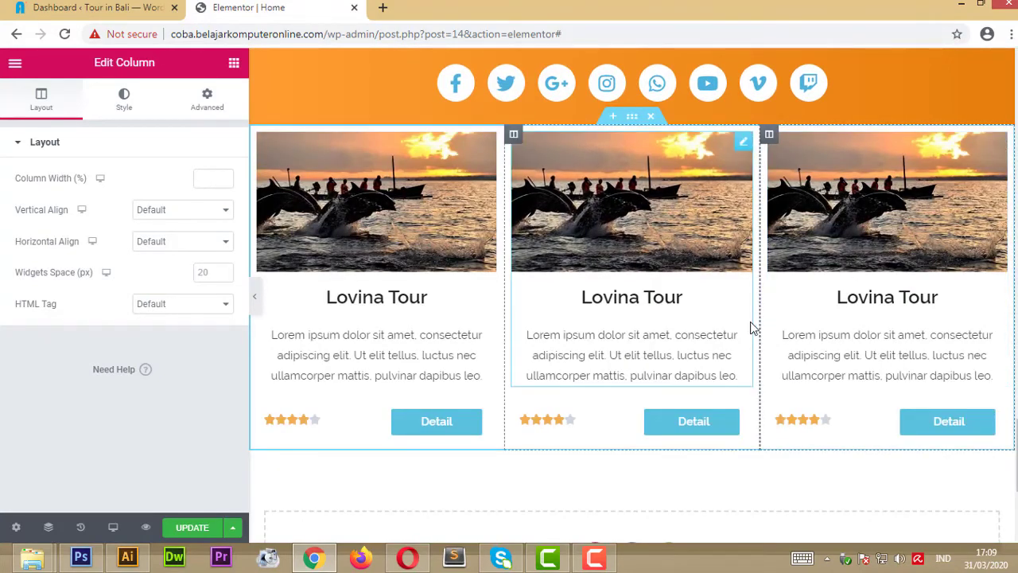
Step: Replace the middle column's image box picture with the fire performance crowd photo from the media library
left_click(675, 192)
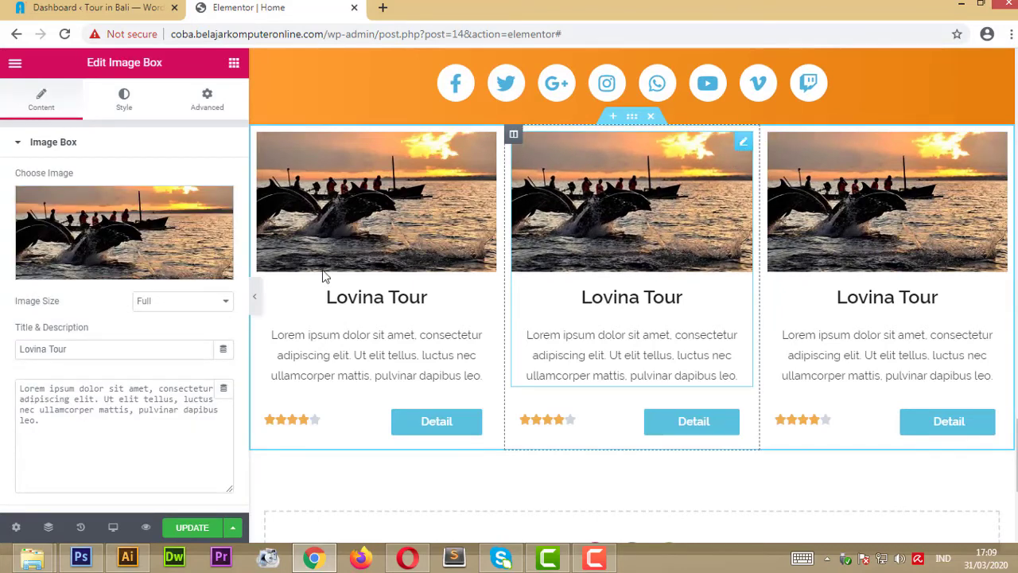
left_click(125, 271)
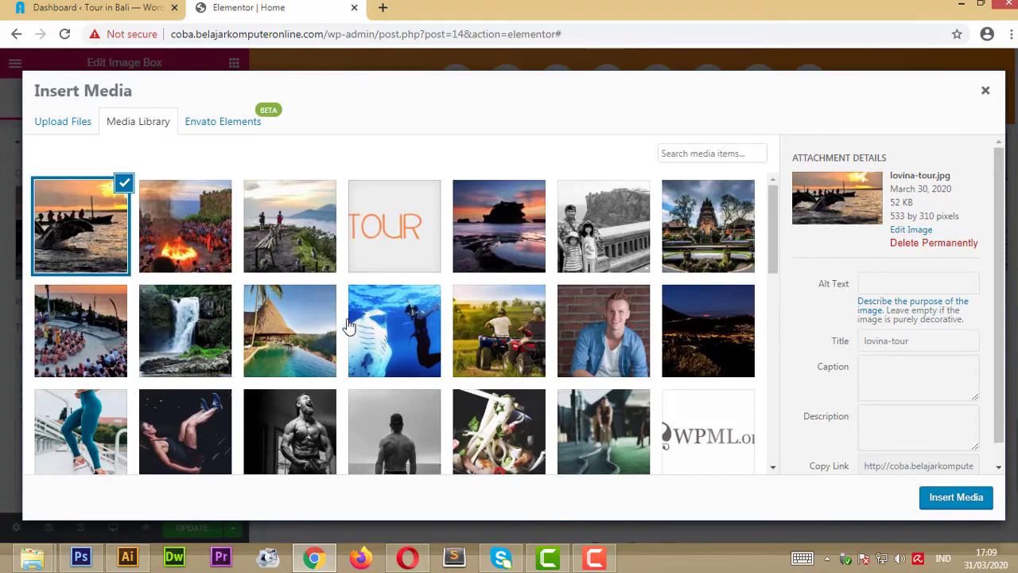
left_click(196, 232)
left_click(943, 497)
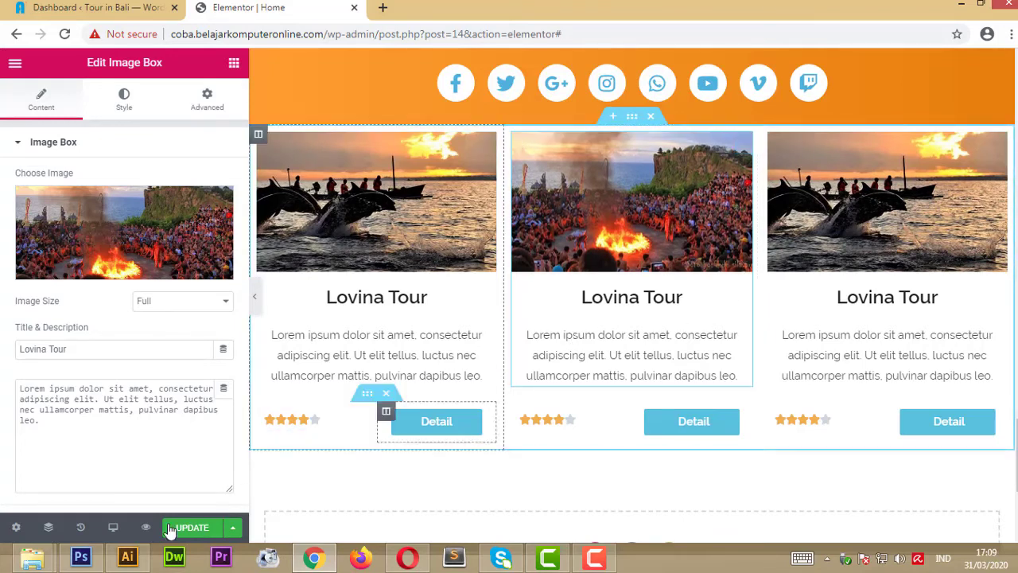
Step: Preview the tour section's layout at tablet size
left_click(114, 528)
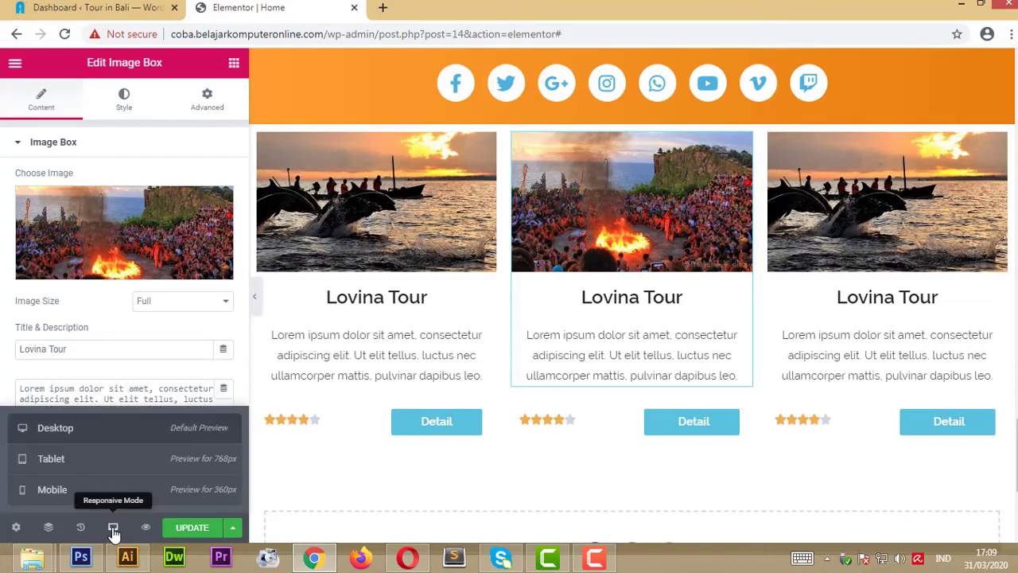
left_click(108, 473)
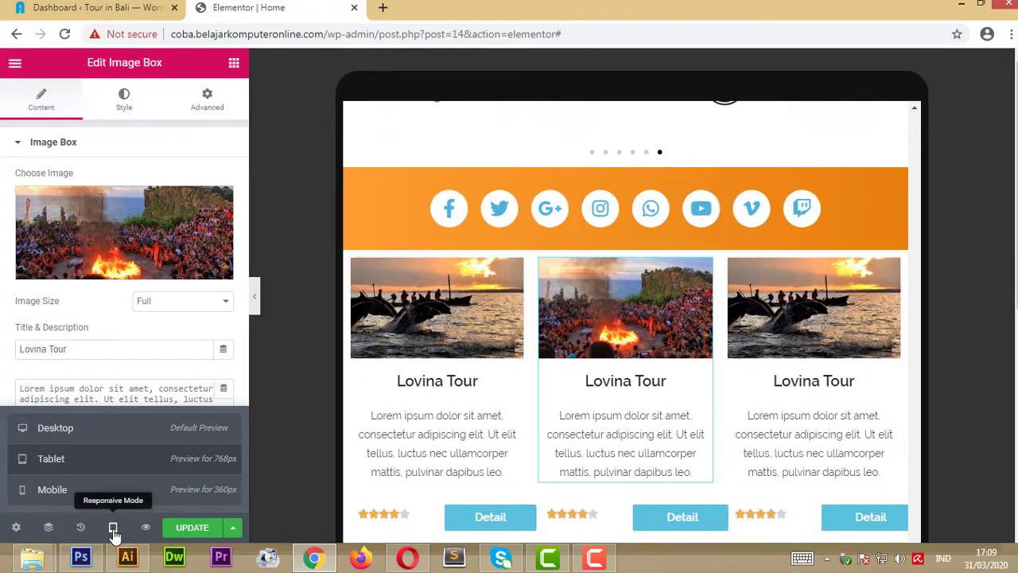
left_click(113, 530)
Step: Switch to the mobile preview and center-align the star rating of the first Lovina Tour column
left_click(112, 532)
left_click(98, 493)
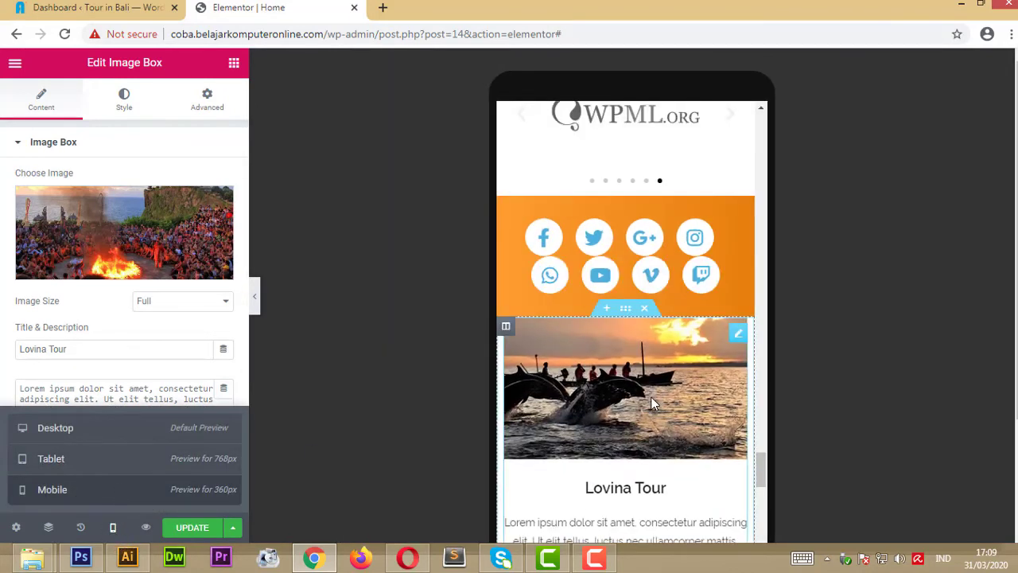
scroll(651, 397, "down", 4)
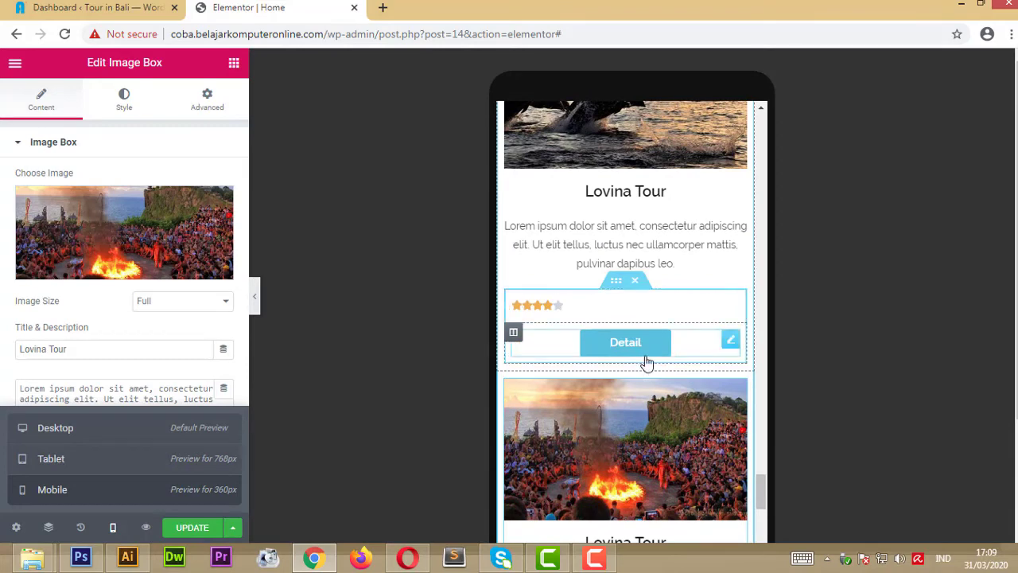
left_click(593, 304)
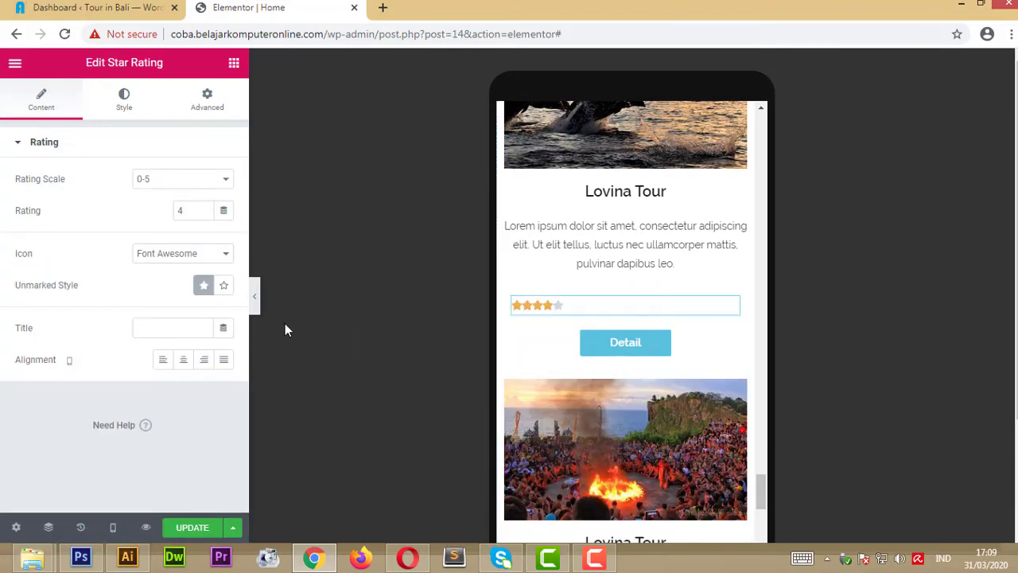
left_click(183, 364)
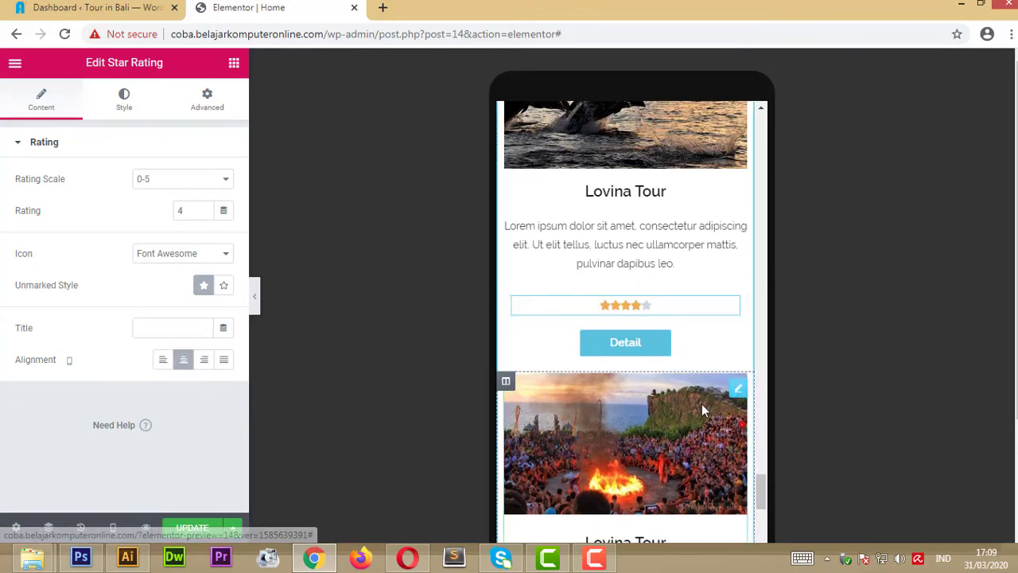
Step: Center-align the mobile star ratings of the second and third Lovina Tour columns, and update the page
scroll(702, 403, "down", 3)
left_click(597, 432)
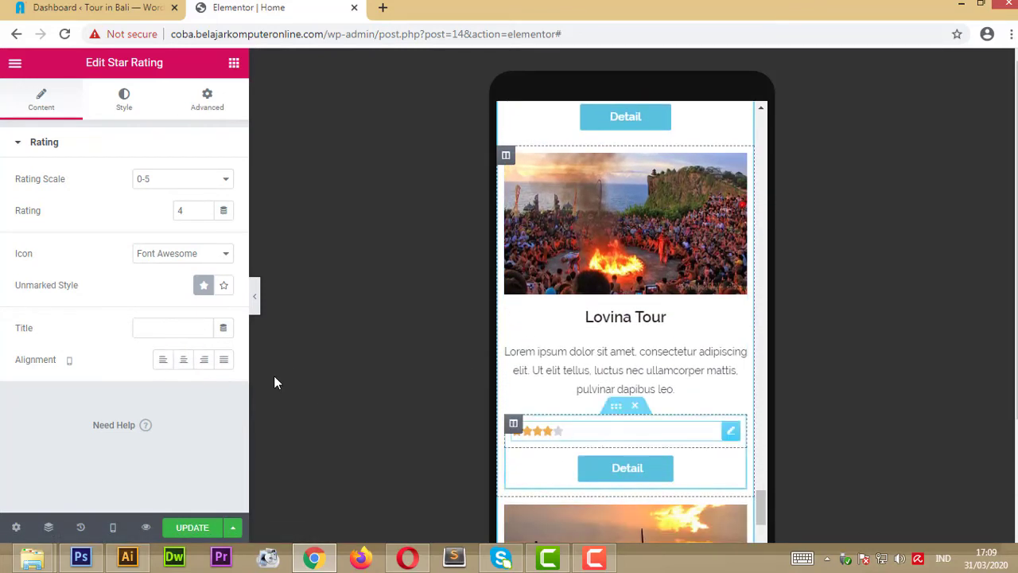
left_click(184, 362)
scroll(757, 448, "down", 3)
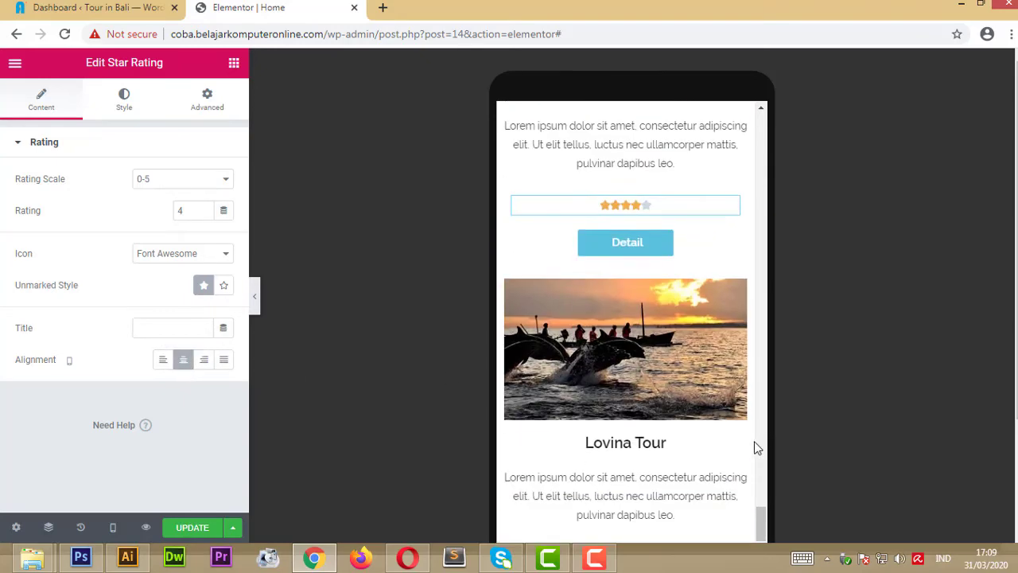
scroll(757, 448, "down", 4)
left_click(598, 261)
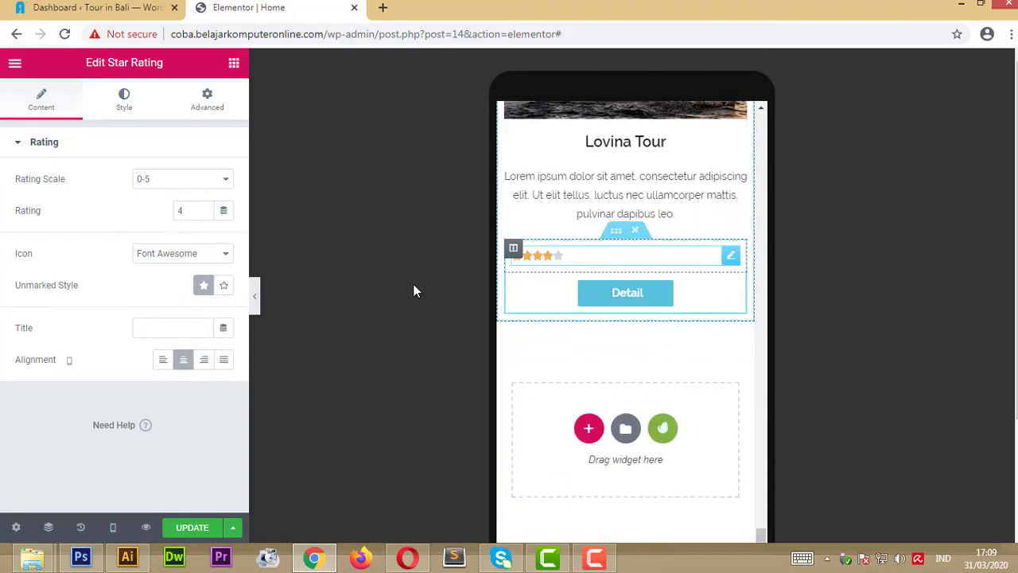
left_click(183, 360)
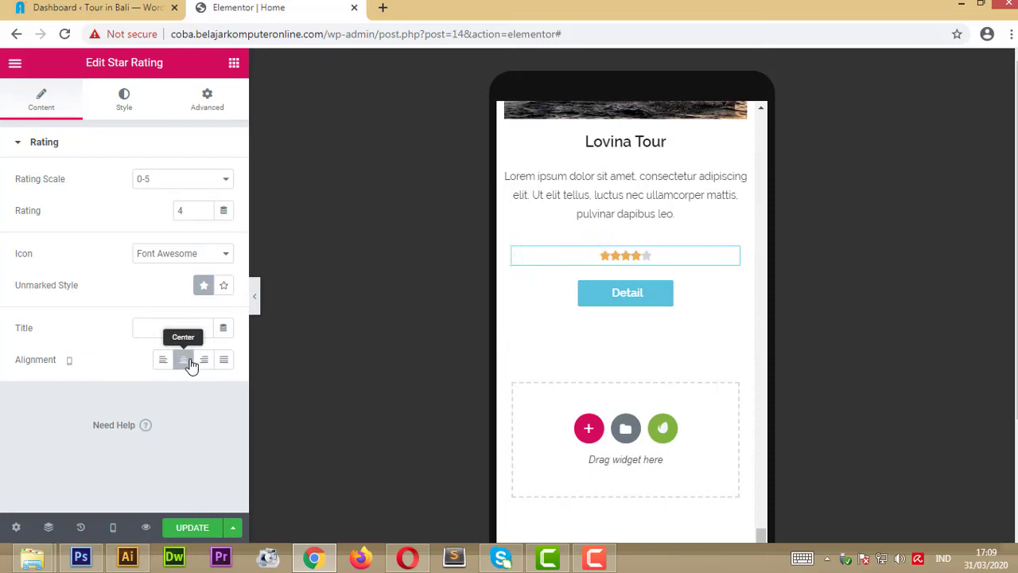
left_click(198, 529)
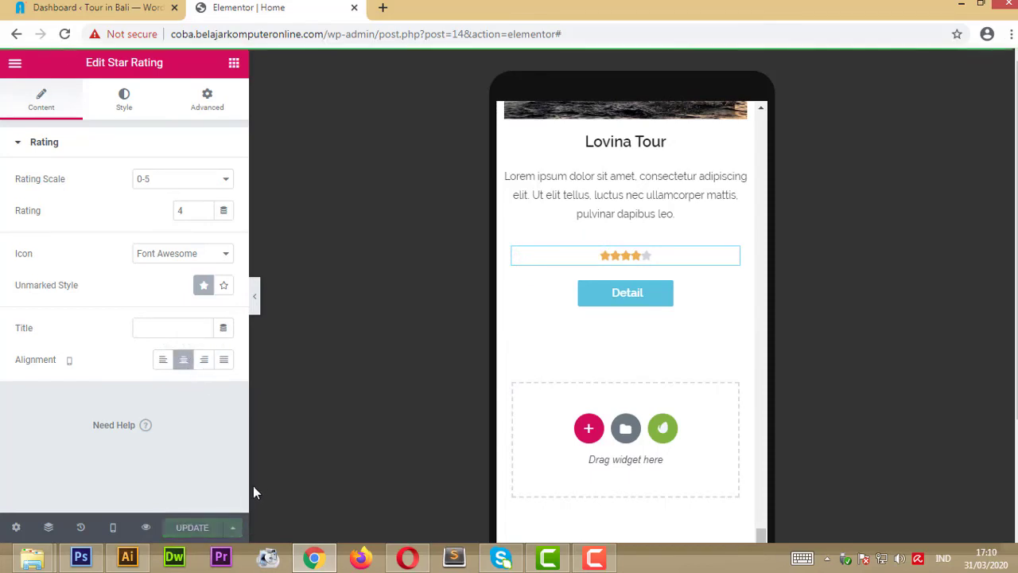
Step: Compare the tour section's star rating and Detail button layout in the desktop and mobile previews
left_click(114, 531)
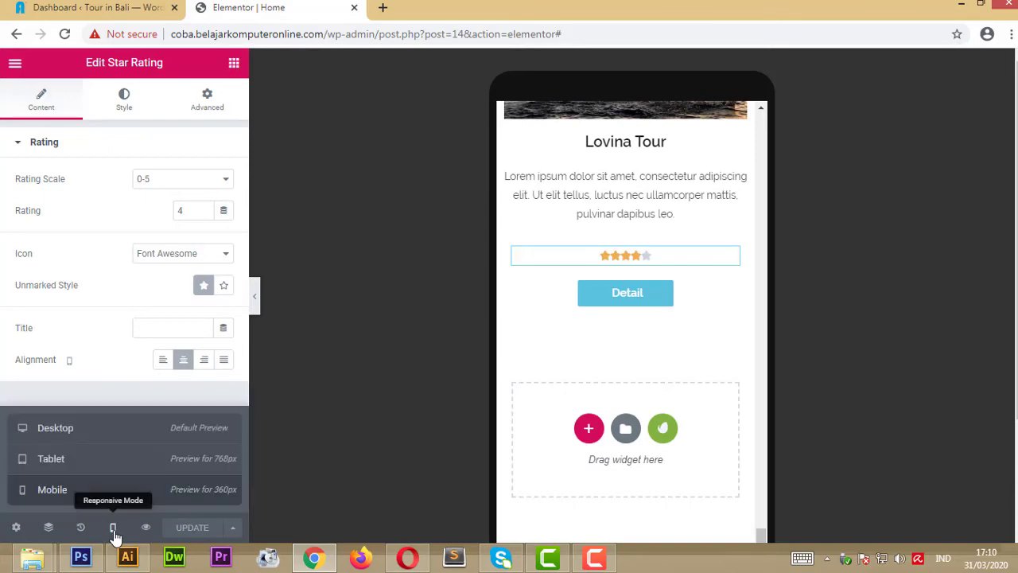
left_click(112, 434)
scroll(728, 352, "up", 5)
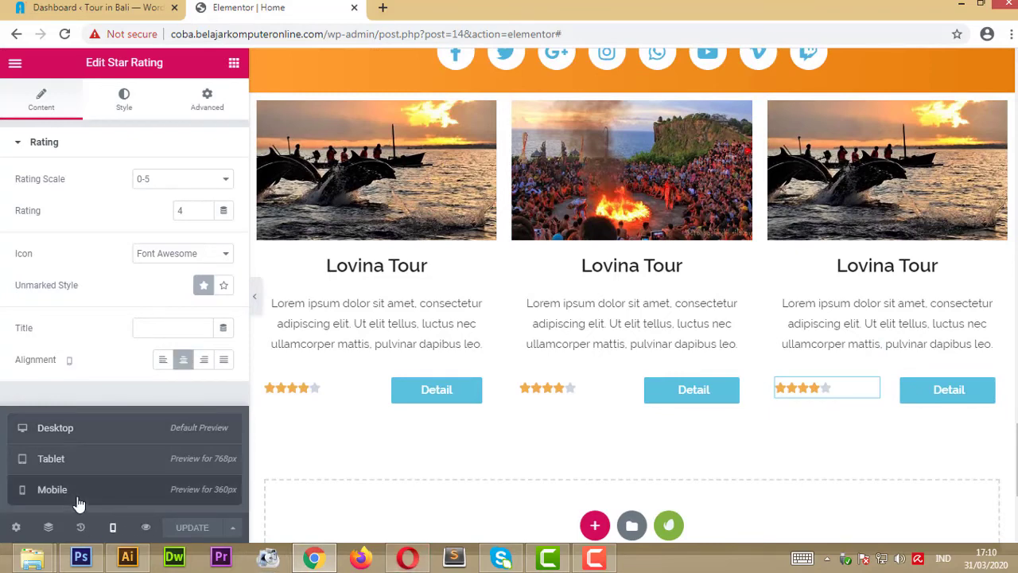
left_click(75, 493)
scroll(657, 336, "down", 8)
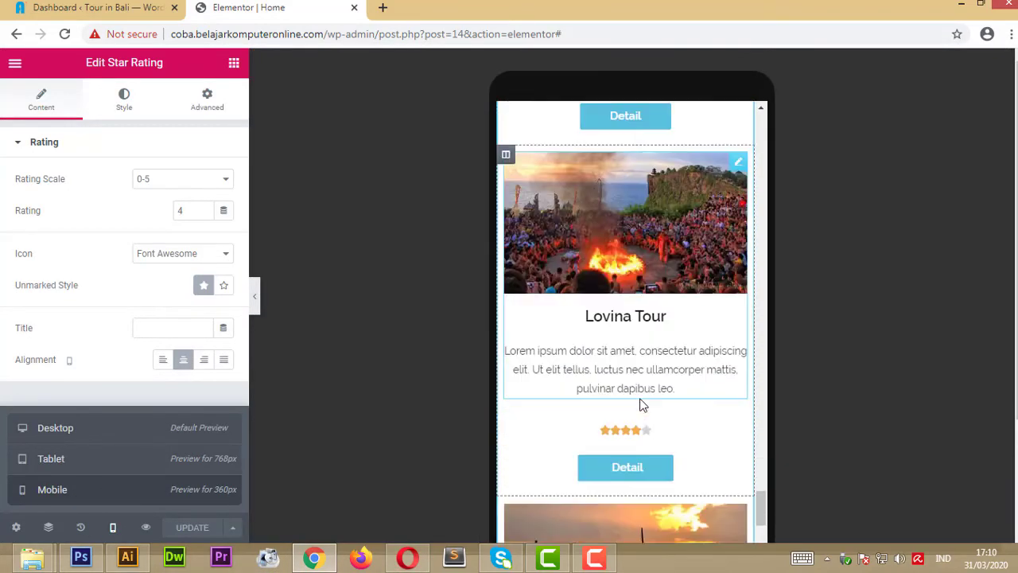
scroll(557, 430, "up", 5)
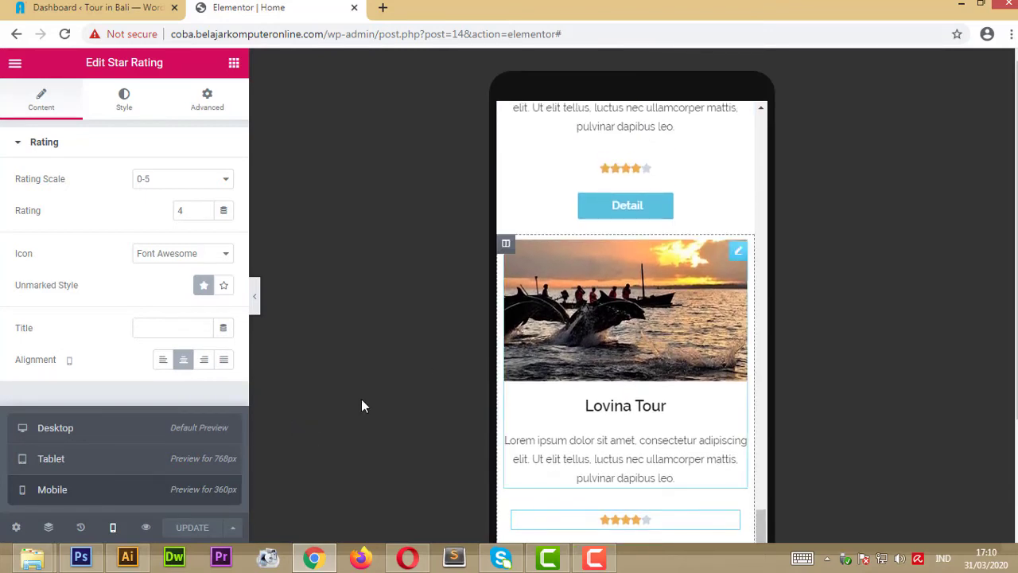
Step: Return to the desktop preview and review where the tour section sits among the testimonials, clients and social link sections
left_click(113, 532)
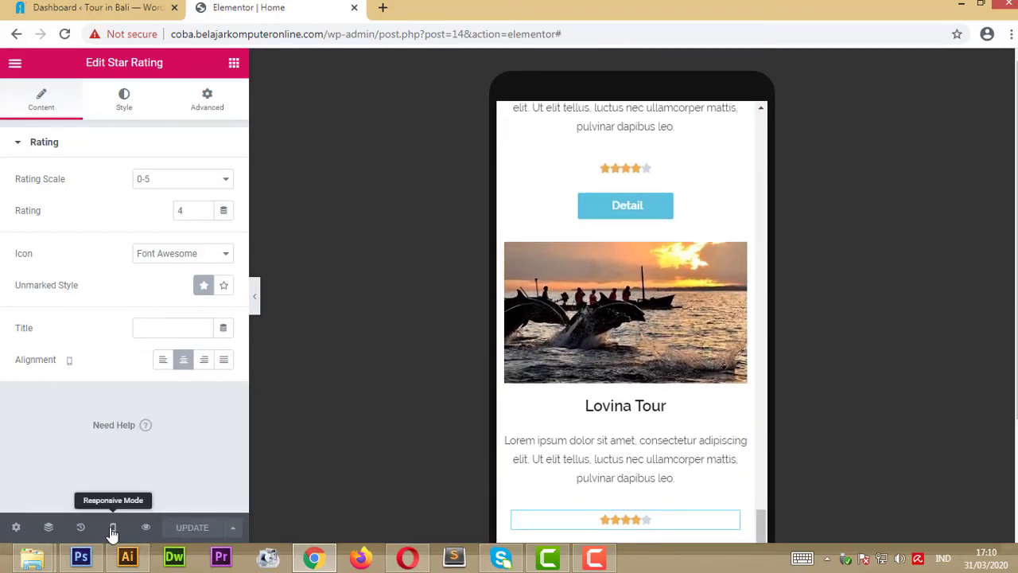
left_click(113, 532)
left_click(92, 433)
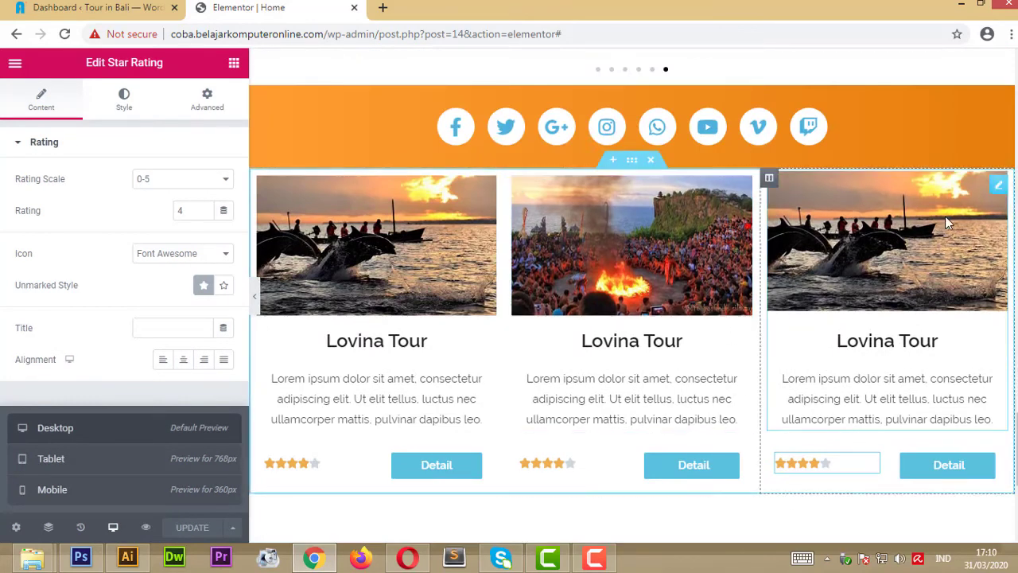
scroll(633, 295, "up", 6)
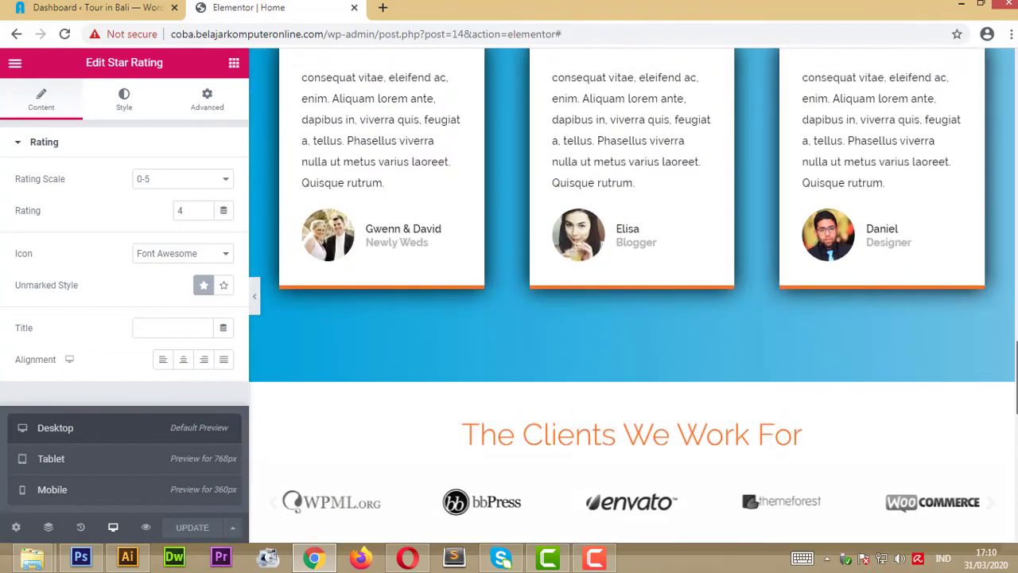
scroll(633, 295, "down", 3)
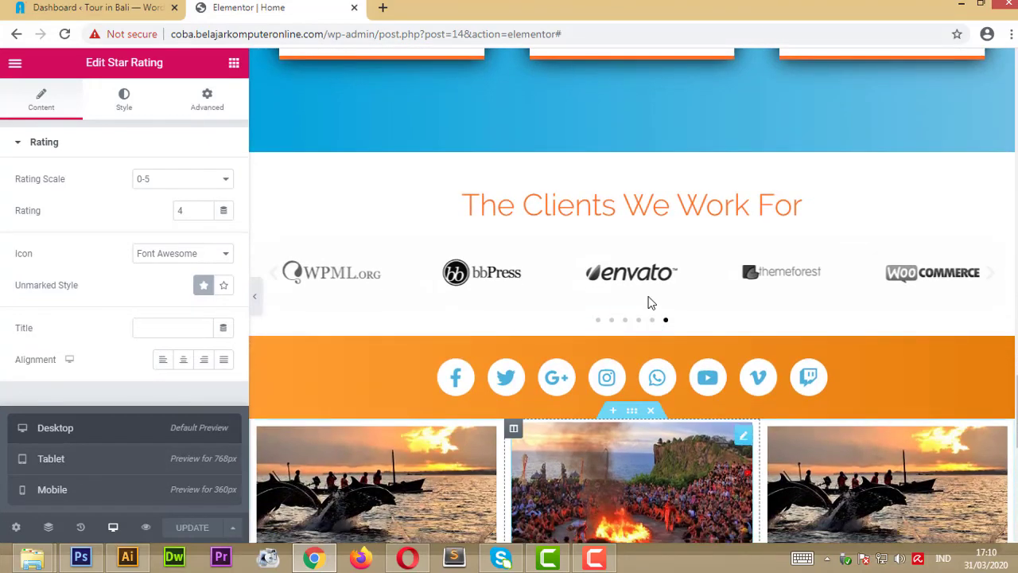
scroll(671, 278, "down", 2)
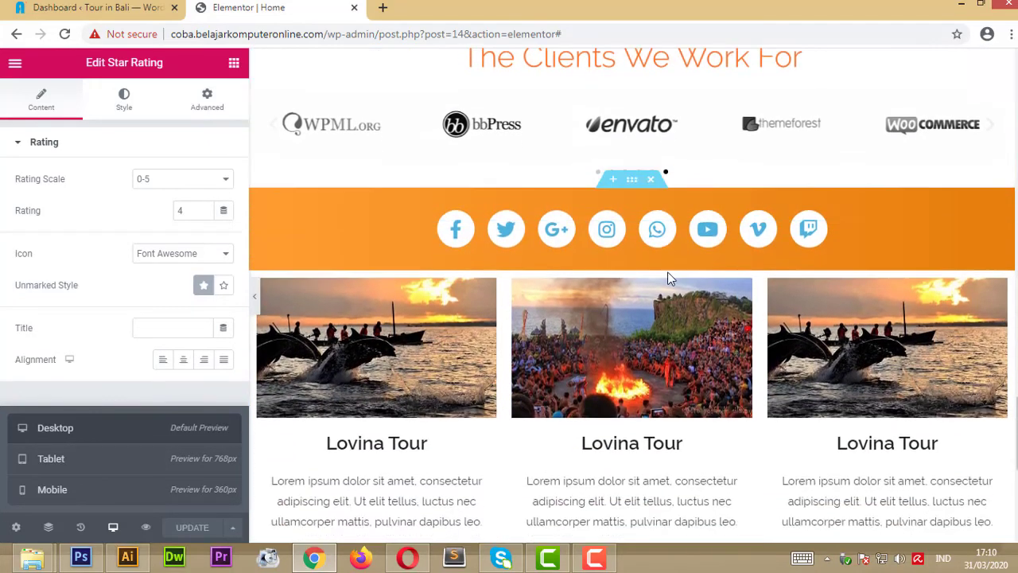
scroll(778, 318, "down", 2)
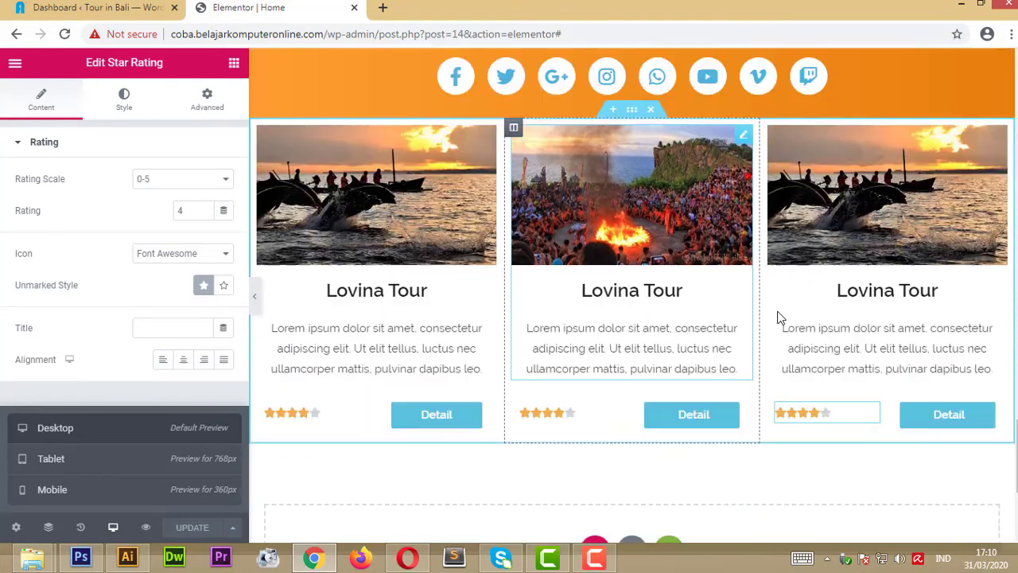
Step: Open the Navigator and collapse the column structure of the unnamed tour section
right_click(725, 488)
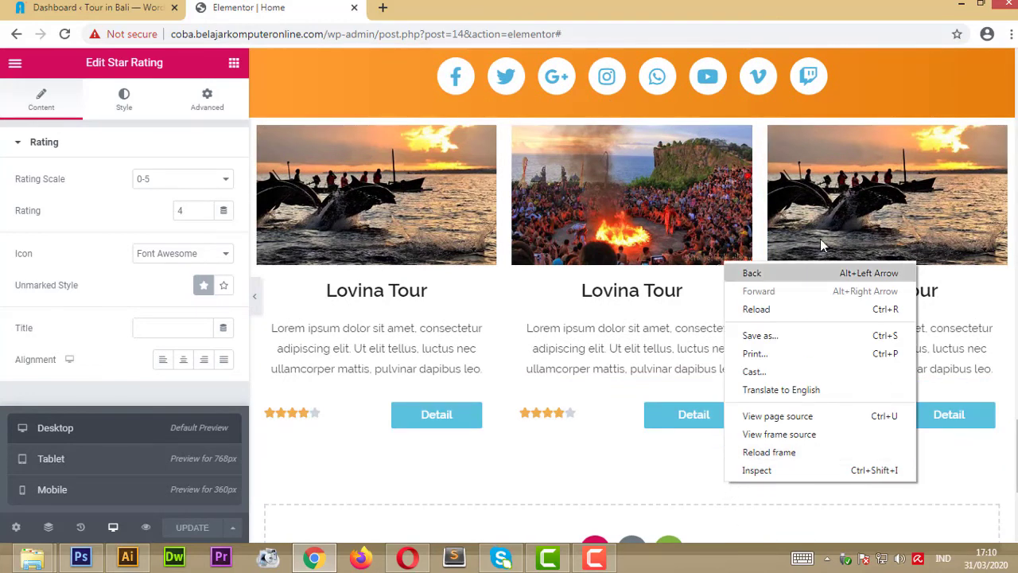
right_click(757, 126)
right_click(757, 126)
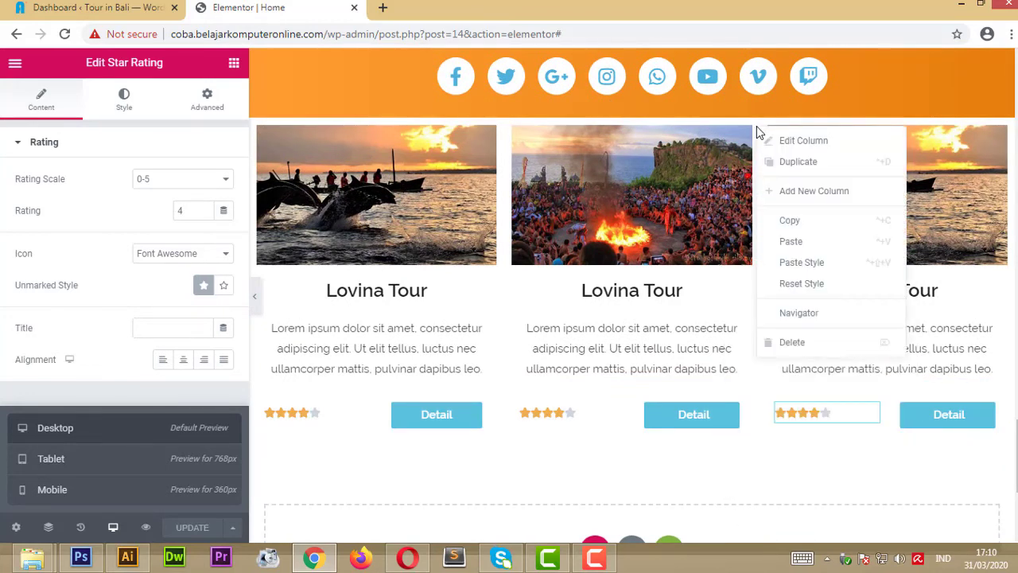
left_click(833, 321)
left_click(832, 319)
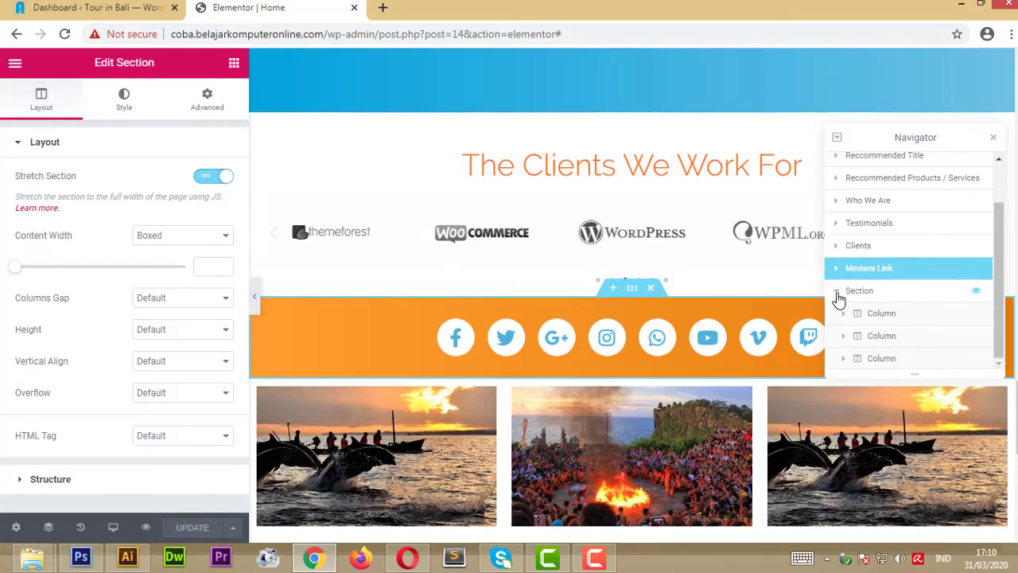
left_click(838, 293)
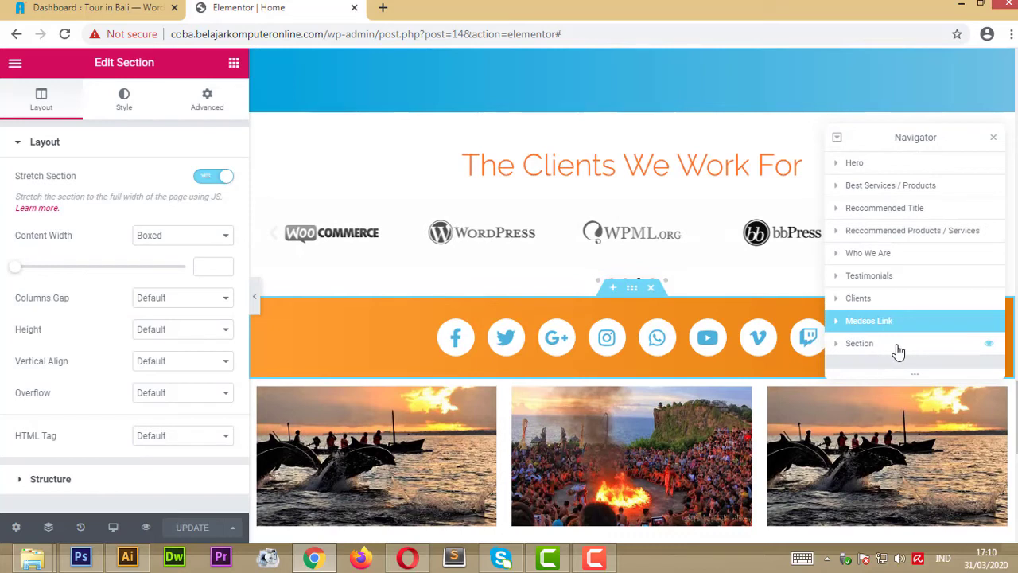
Step: Move the unnamed tour section between Testimonials and Clients in the Navigator, and update the page
left_click(860, 343)
left_click_drag(896, 348, 893, 292)
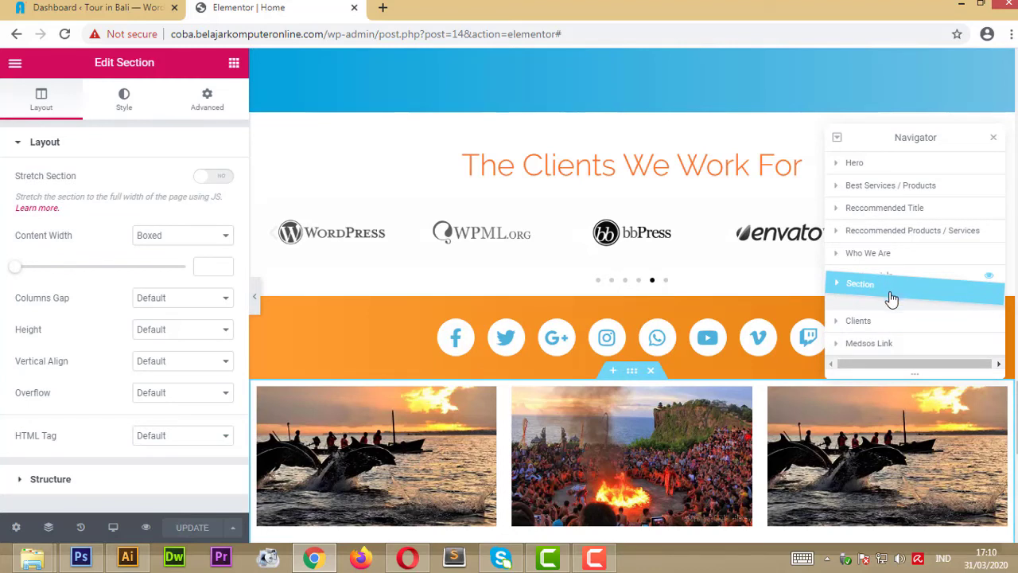
left_click_drag(891, 298, 891, 299)
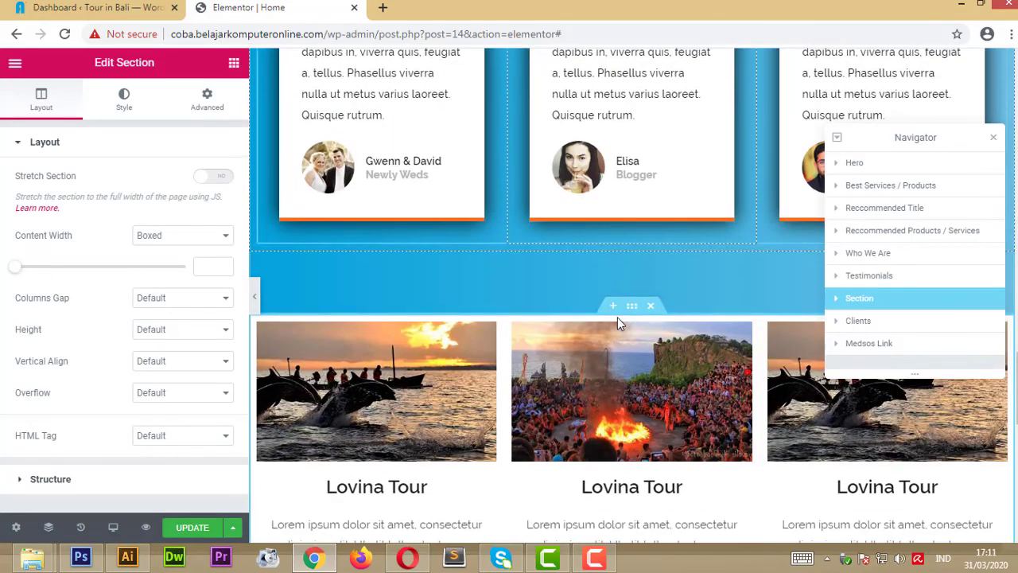
scroll(618, 318, "down", 5)
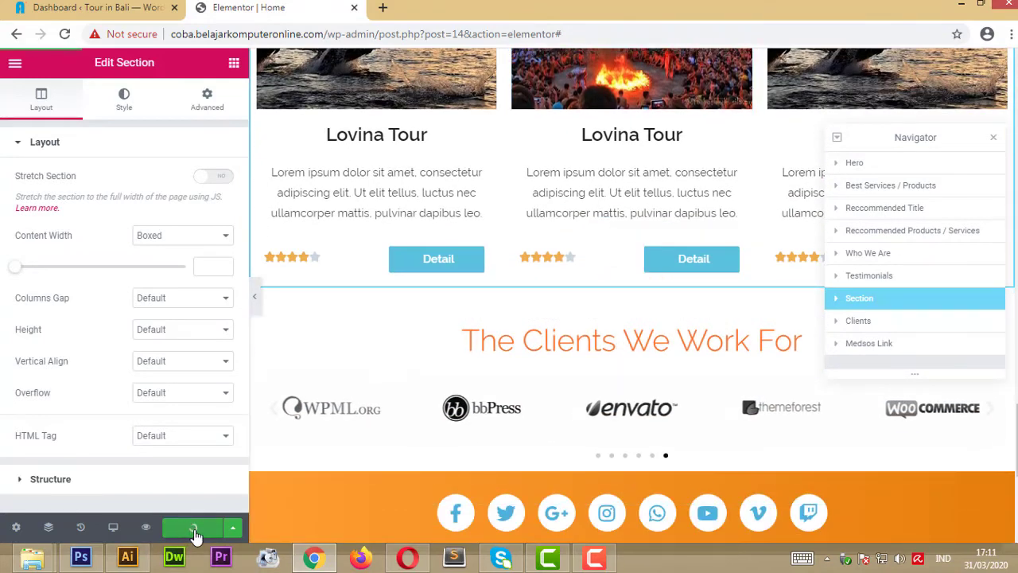
Step: Switch to Opera, reload the live home page and check the tour section below the testimonials
left_click(408, 557)
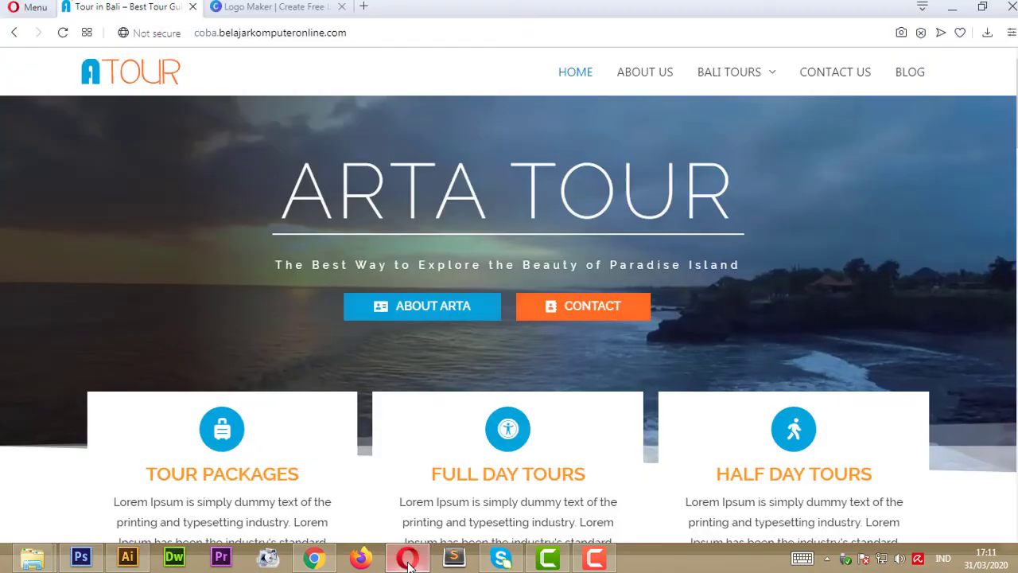
left_click(63, 33)
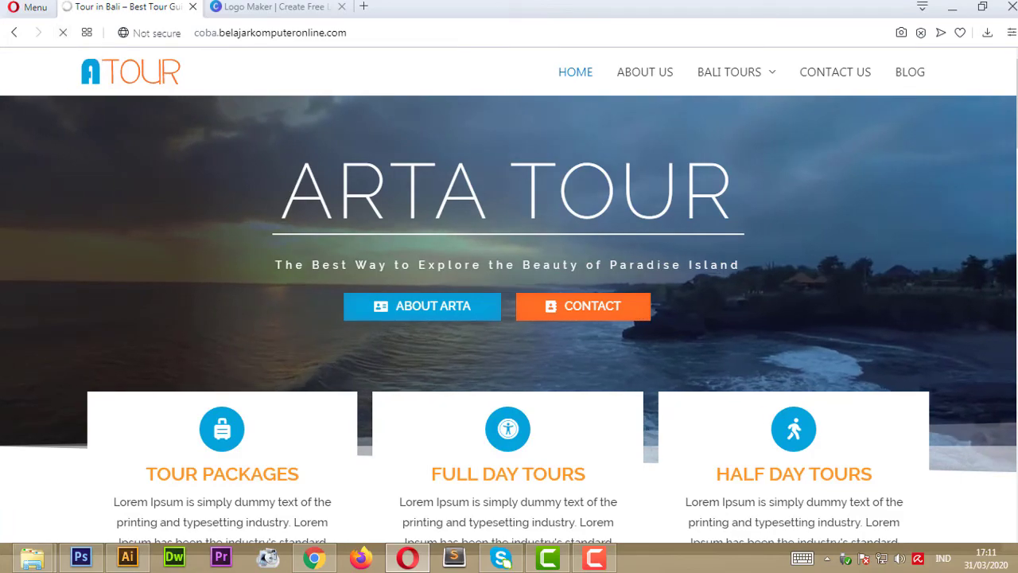
scroll(509, 290, "down", 6)
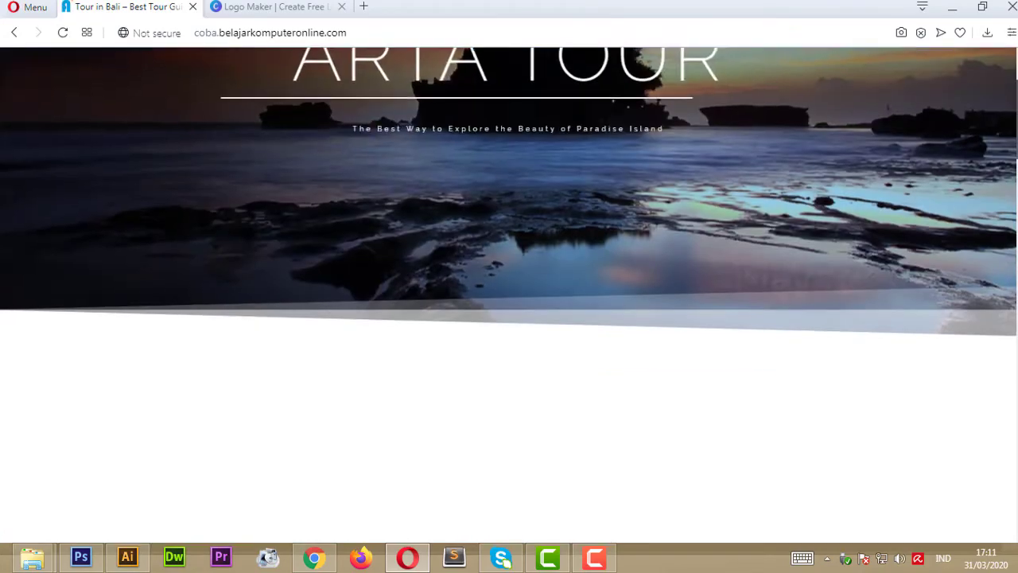
scroll(510, 290, "down", 10)
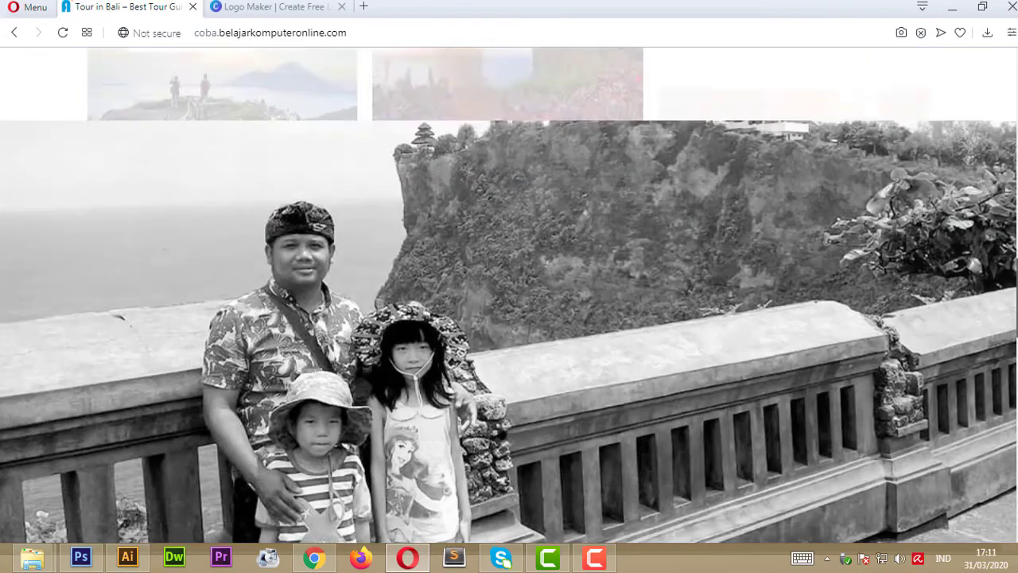
scroll(1008, 406, "down", 10)
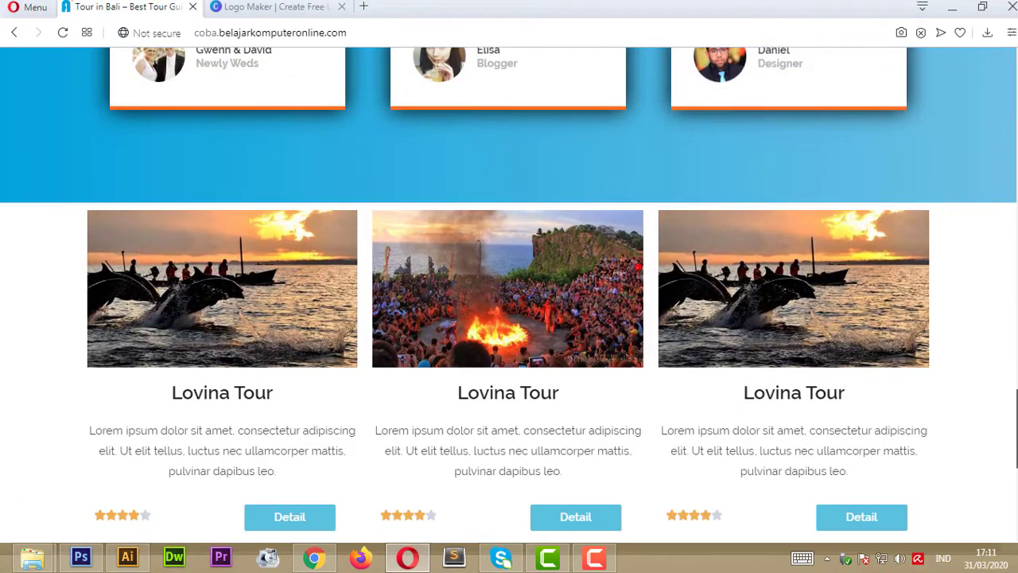